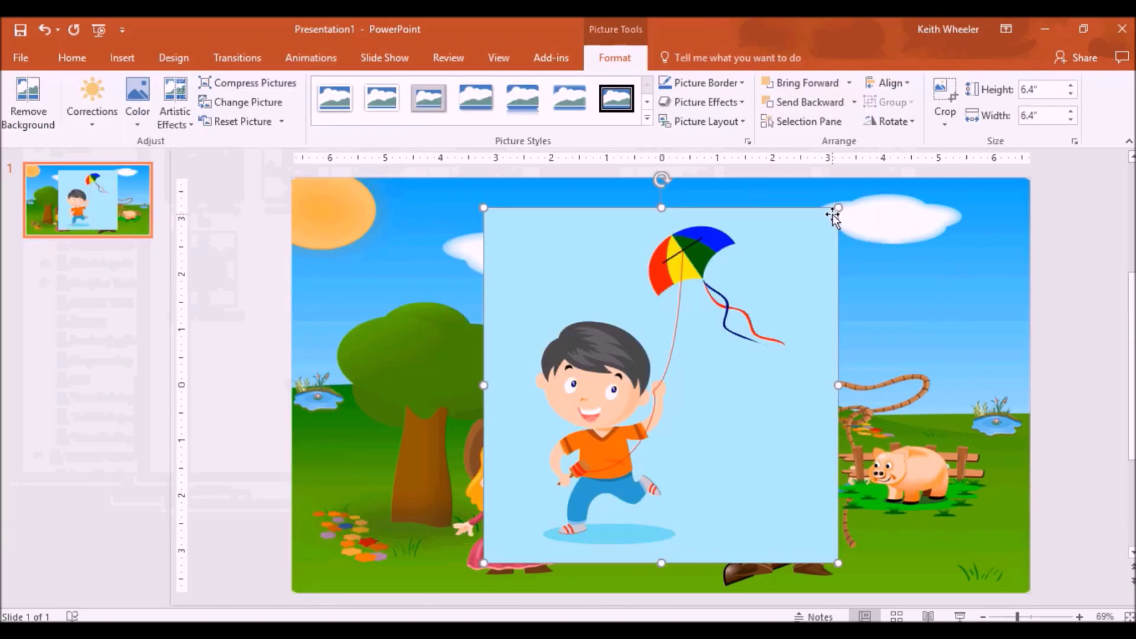
Step: Shrink the boy-with-kite picture to 0.83" by 0.83" and place it beside the small pond above the pig's fence
left_click_drag(838, 207, 767, 380)
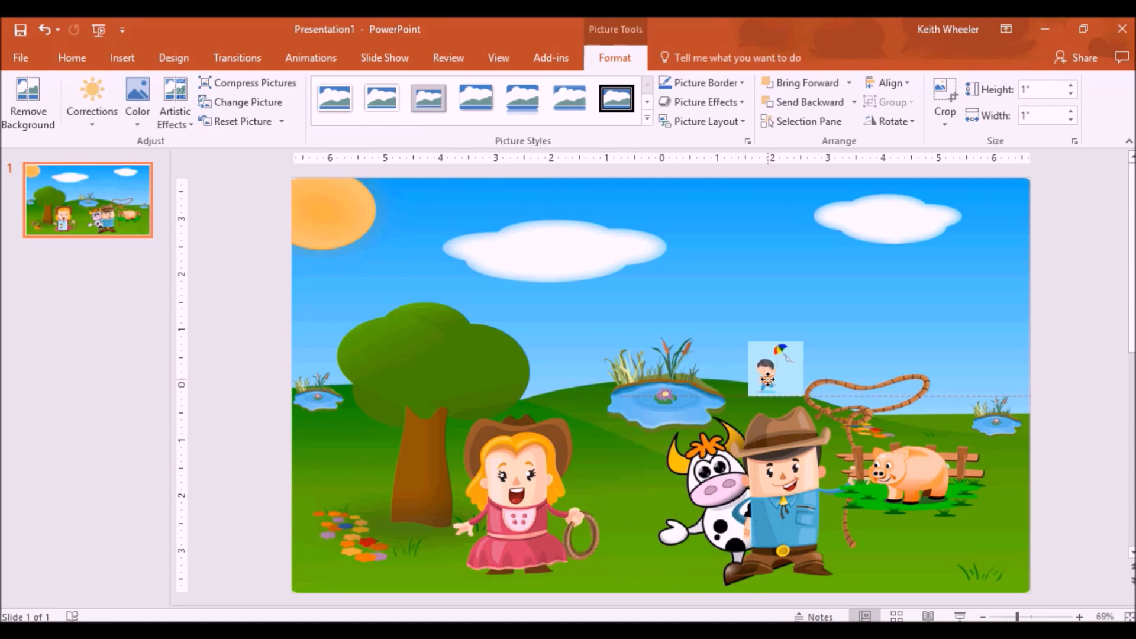
left_click_drag(767, 382, 768, 381)
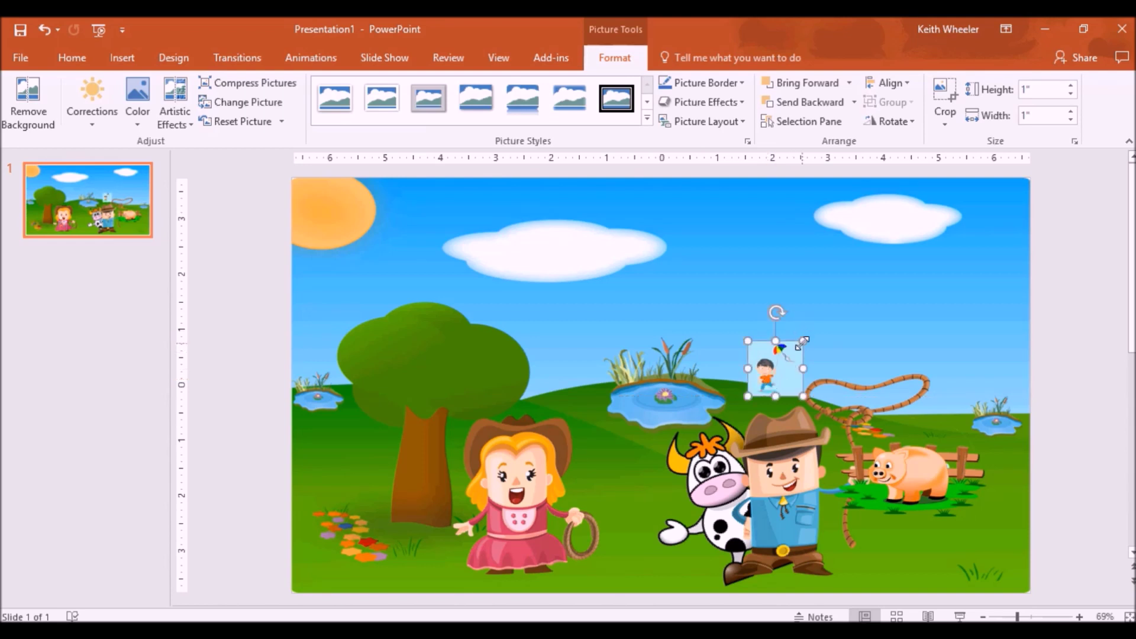
left_click_drag(803, 341, 953, 402)
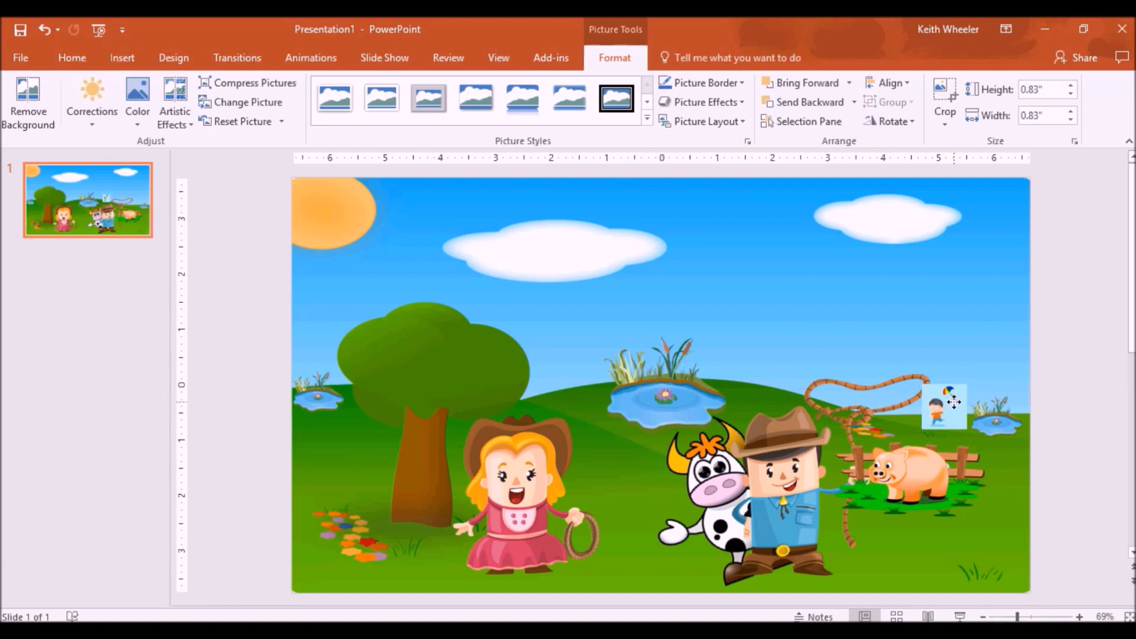
left_click_drag(954, 405, 954, 405)
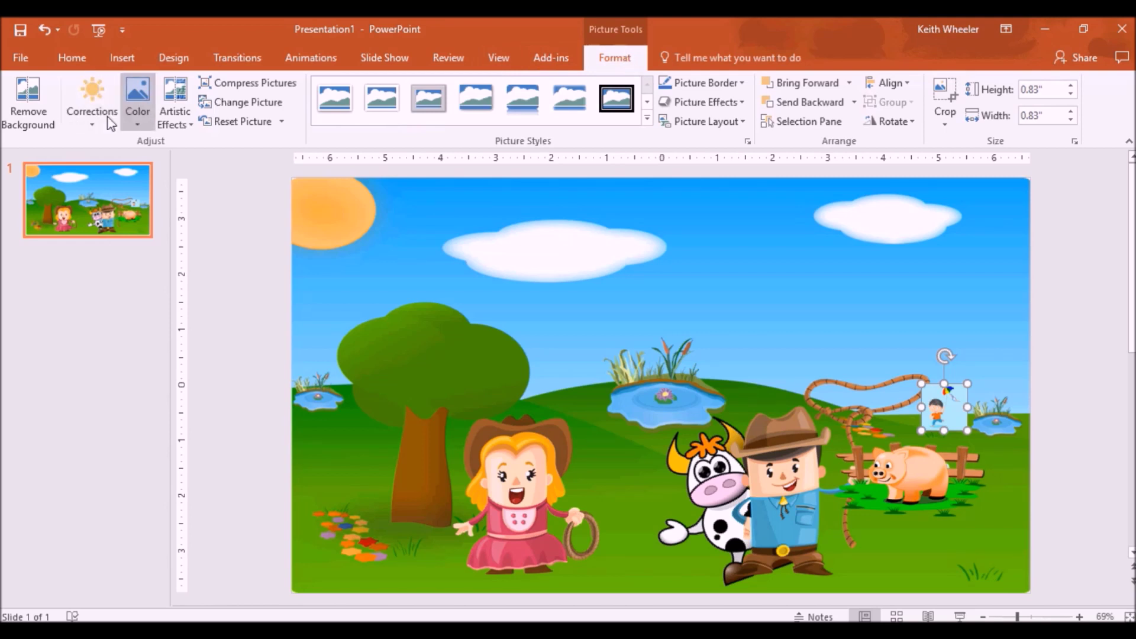
Step: Make the light blue background of the kite picture transparent with Set Transparent Color
left_click(141, 125)
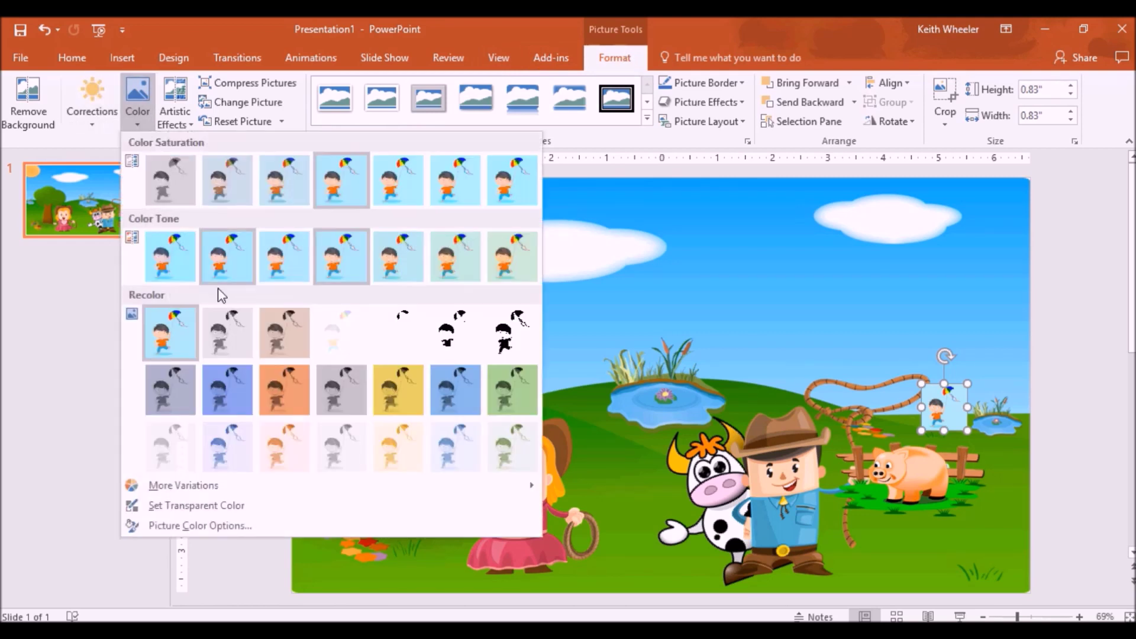
left_click(198, 506)
left_click(960, 415)
Step: Insert the bird flock picture flock-1769589.png over the sky of the farm scene
left_click(1007, 458)
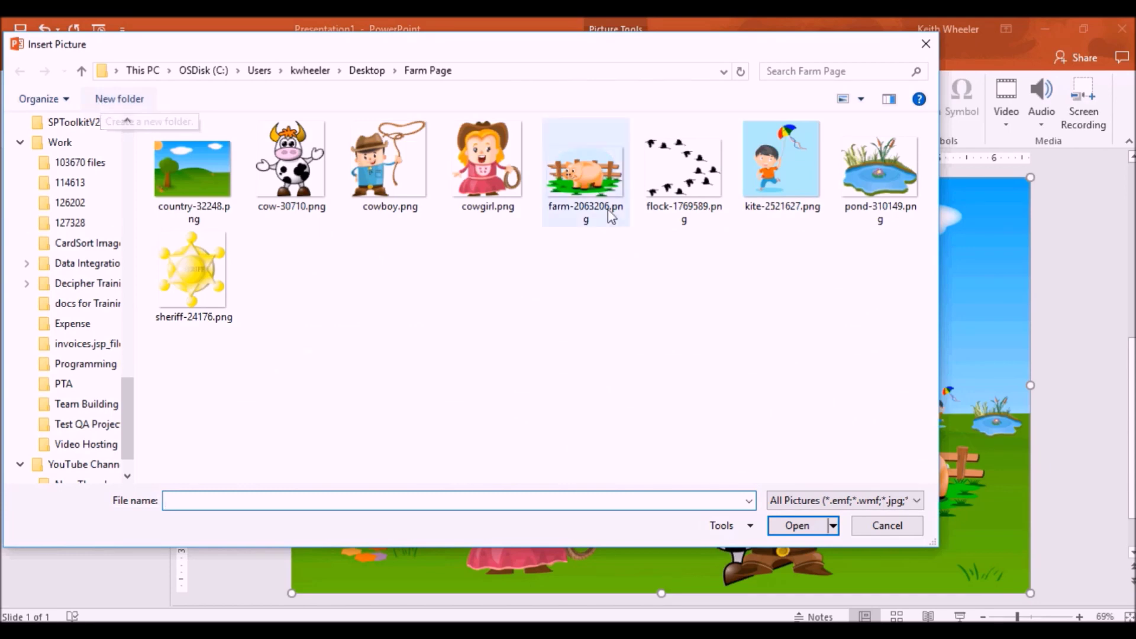
double_click(682, 178)
left_click(571, 258)
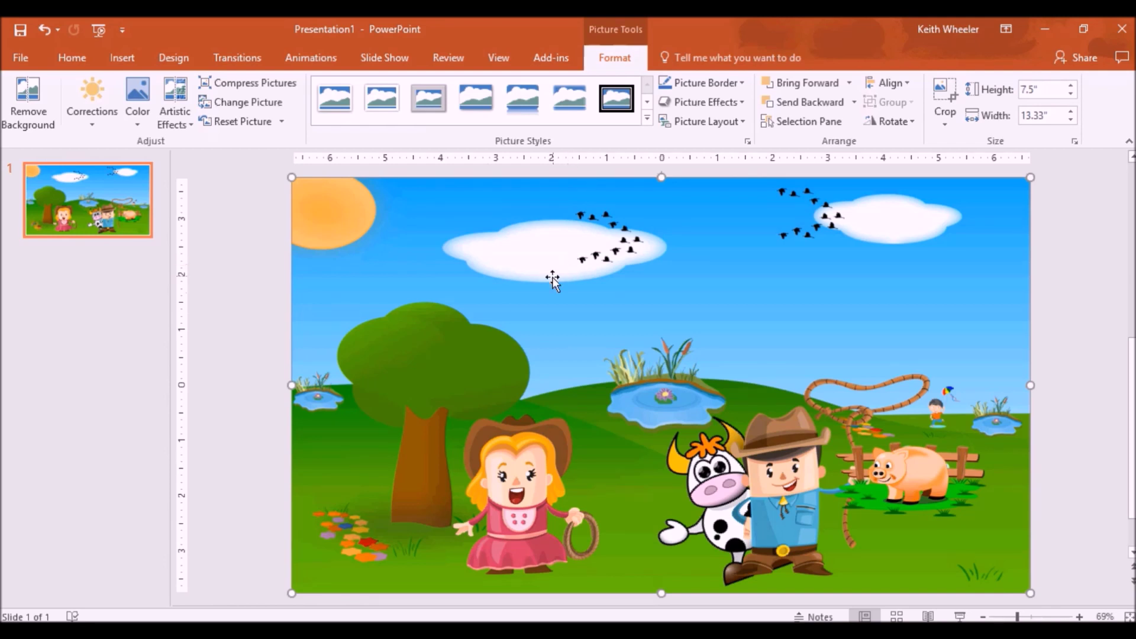
Step: Insert sheriff-24176.png and shrink it to about 0.56" high by 0.49" wide as a badge on the cowboy's chest
left_click(122, 58)
left_click(95, 113)
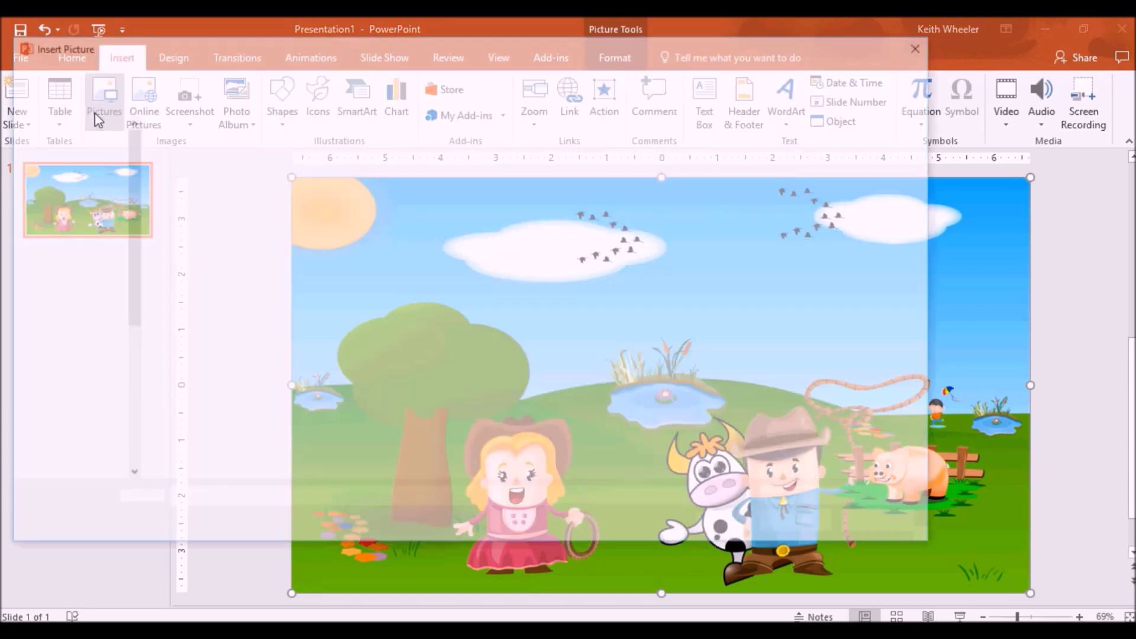
double_click(192, 273)
left_click_drag(842, 177, 808, 516)
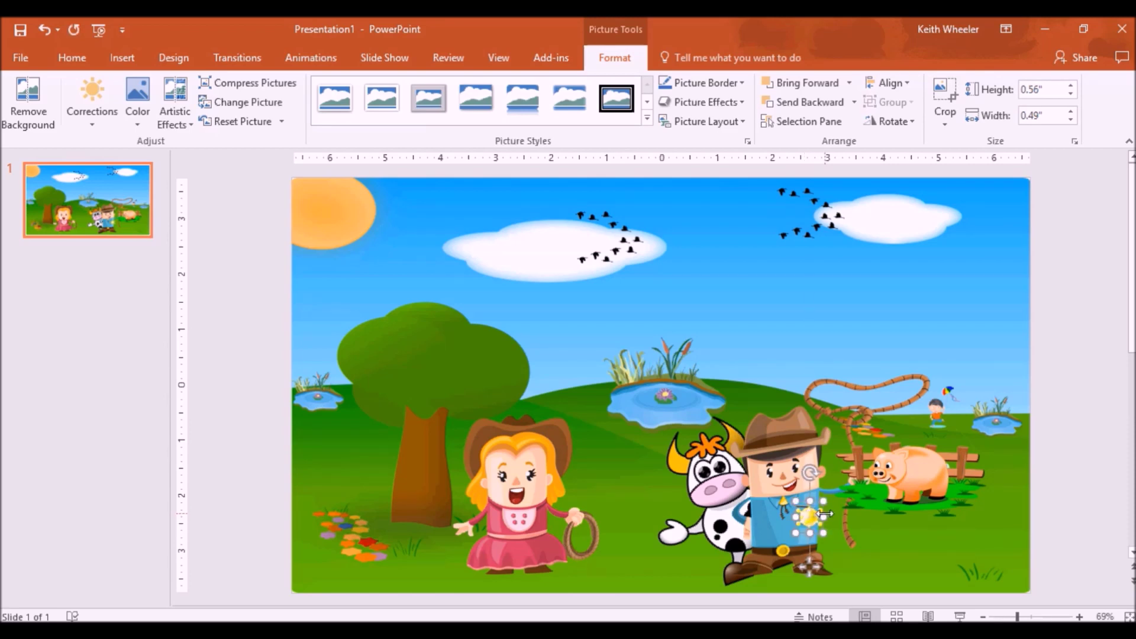
left_click(953, 299)
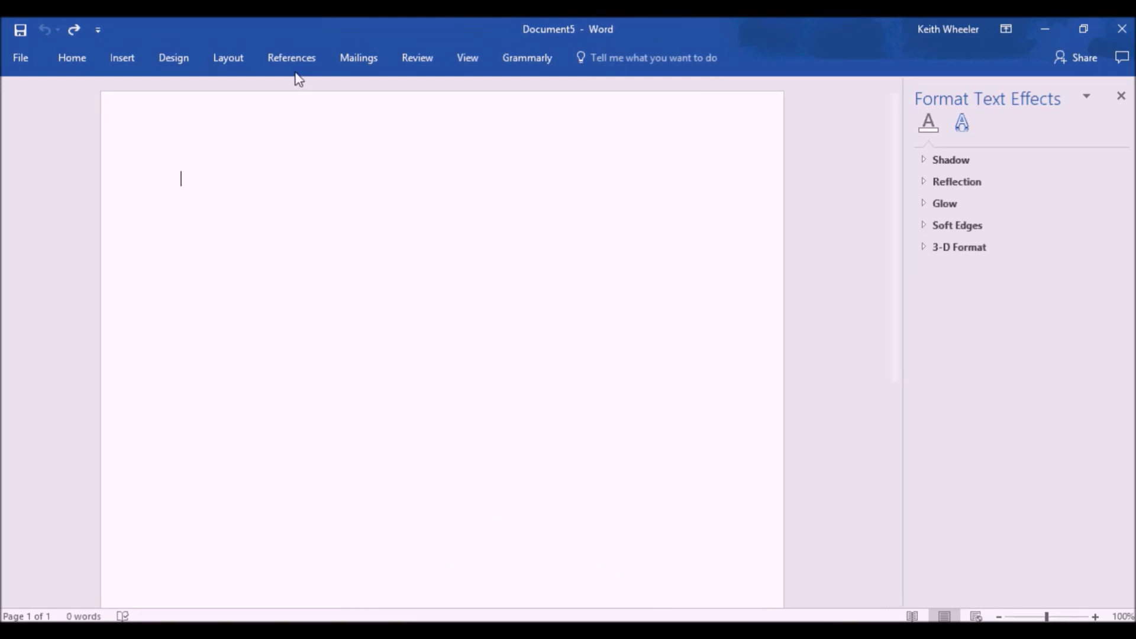
Step: Switch to the blank Word document and review its custom paper size settings without changing them
left_click(225, 59)
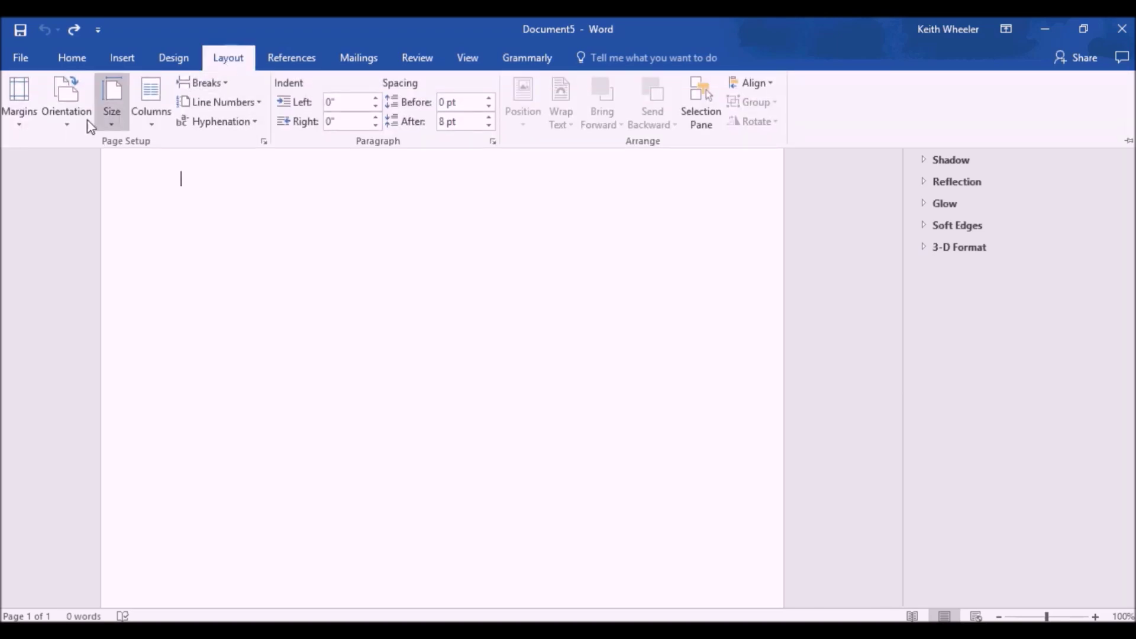
left_click(118, 128)
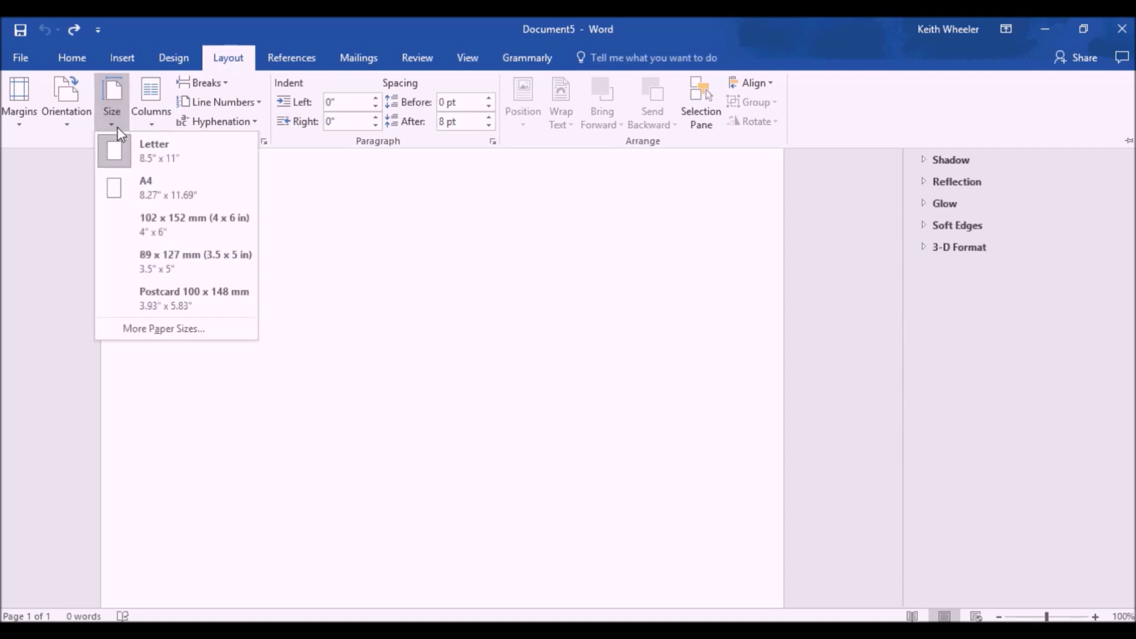
left_click(189, 330)
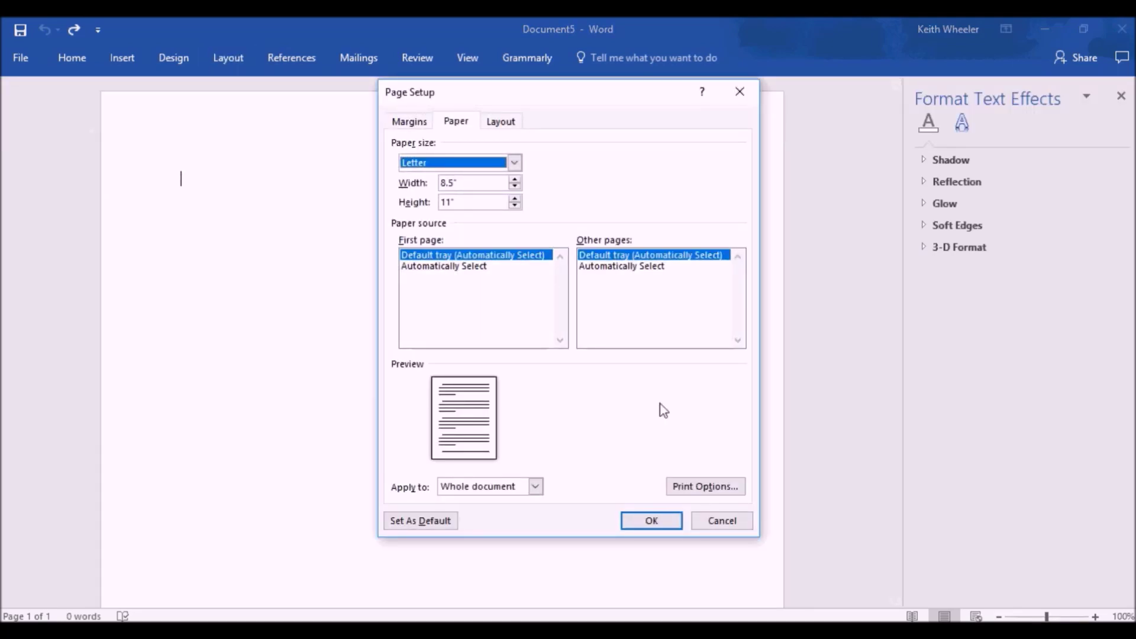
left_click(719, 523)
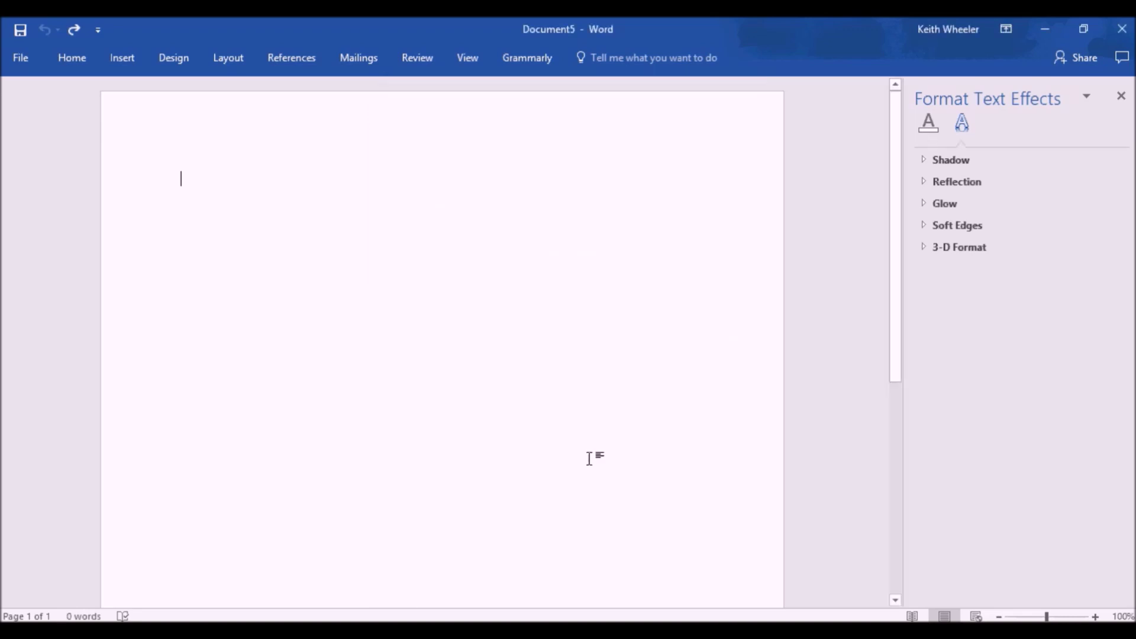
Step: Change the Word document's page orientation to Landscape
left_click(221, 64)
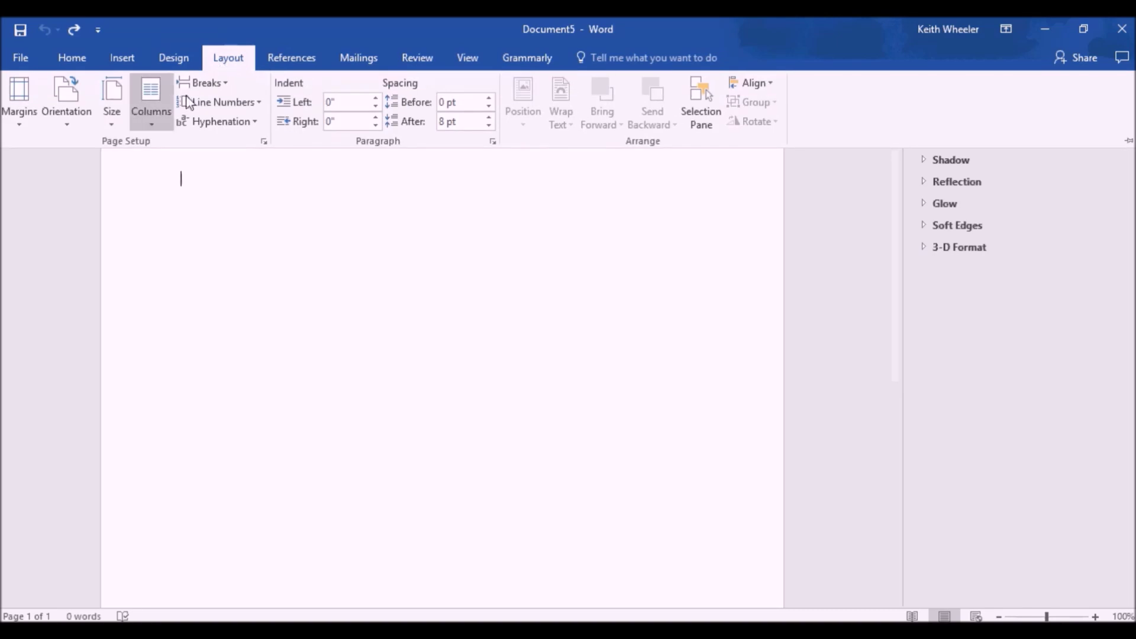
left_click(71, 129)
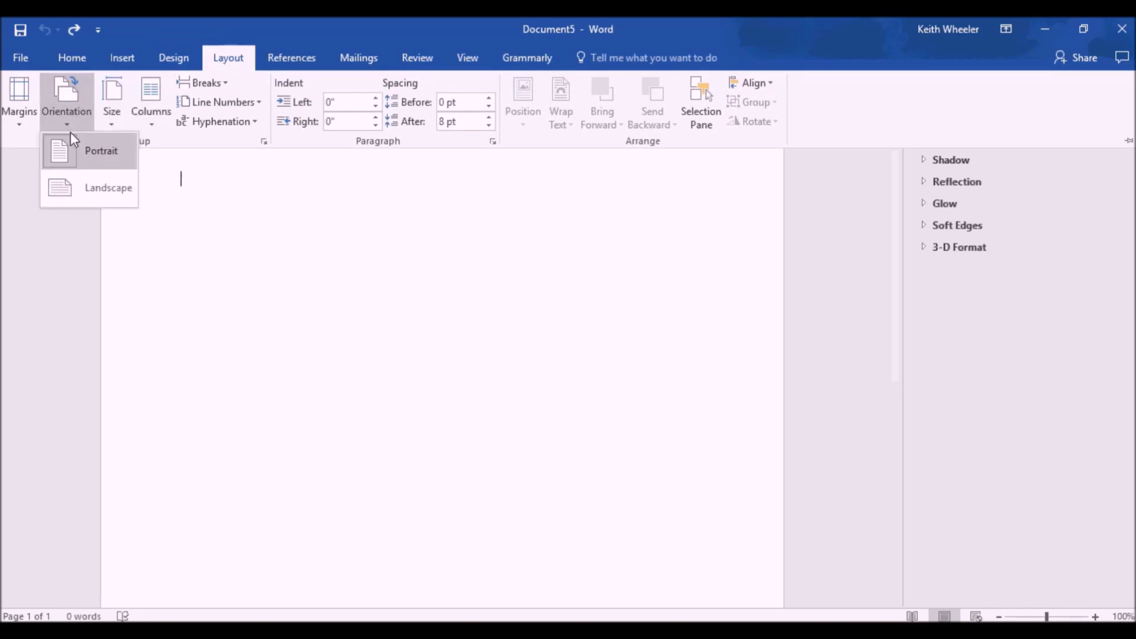
left_click(90, 196)
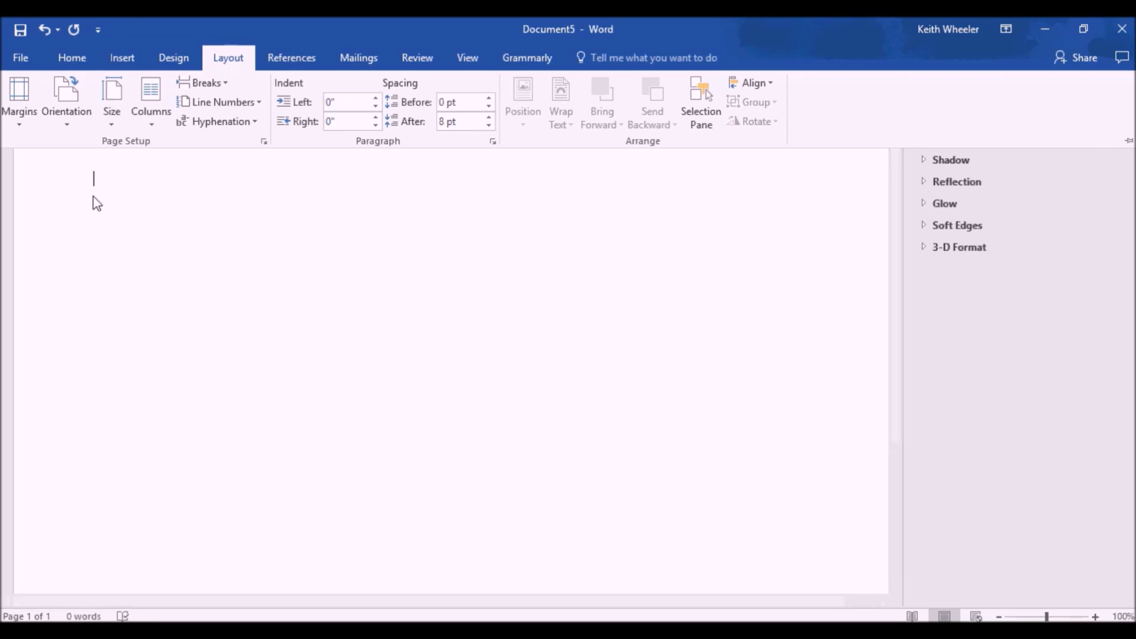
Step: Insert the country-32248.png picture into the landscape page as the scene's background
left_click(121, 57)
left_click(149, 102)
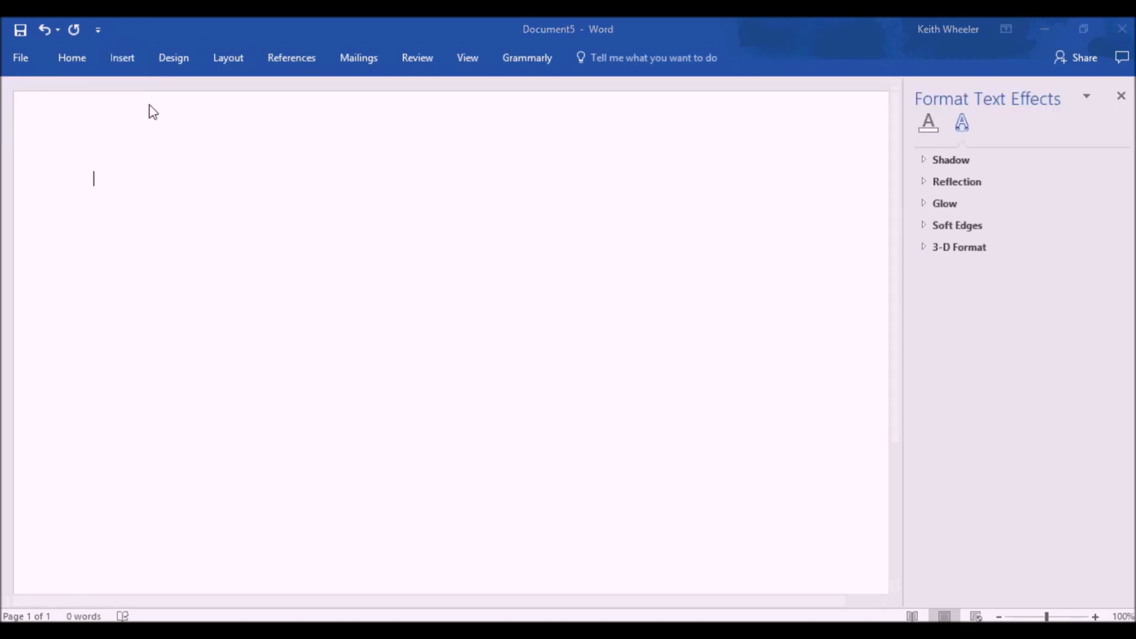
double_click(179, 161)
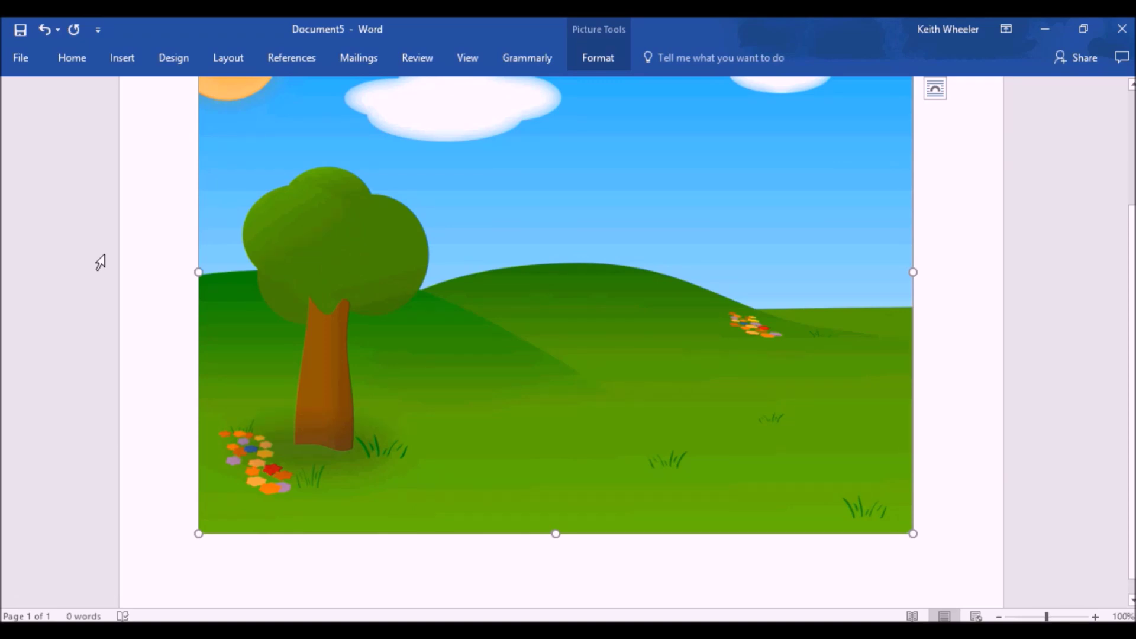
Step: Review the custom margin settings of the page holding the country background
scroll(281, 127, "up", 1)
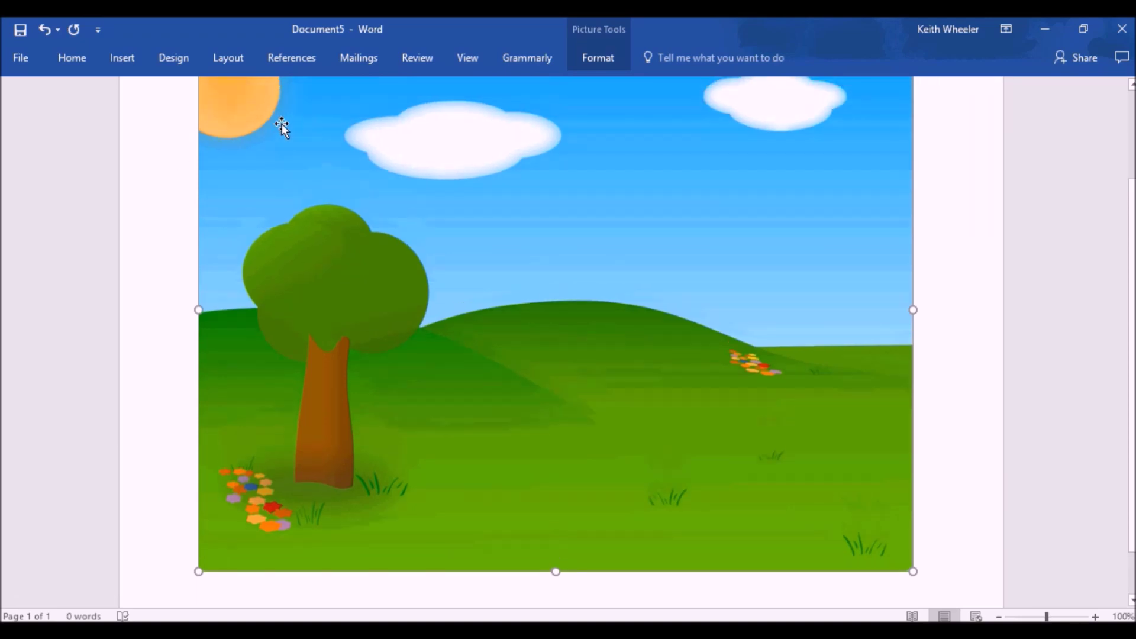
scroll(282, 126, "up", 3)
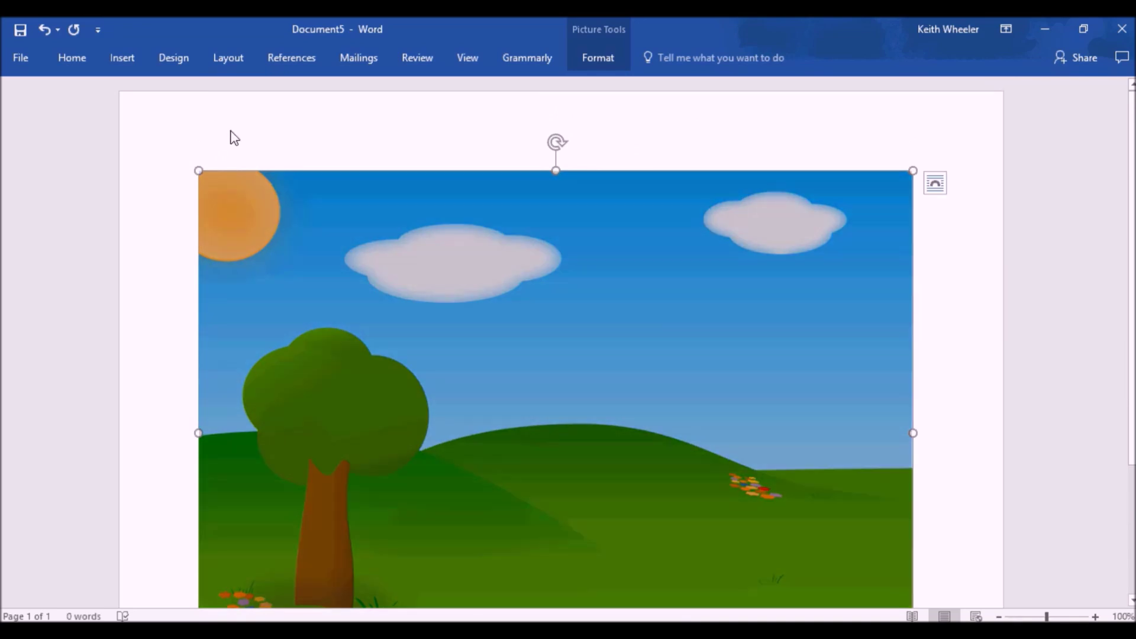
left_click(152, 139)
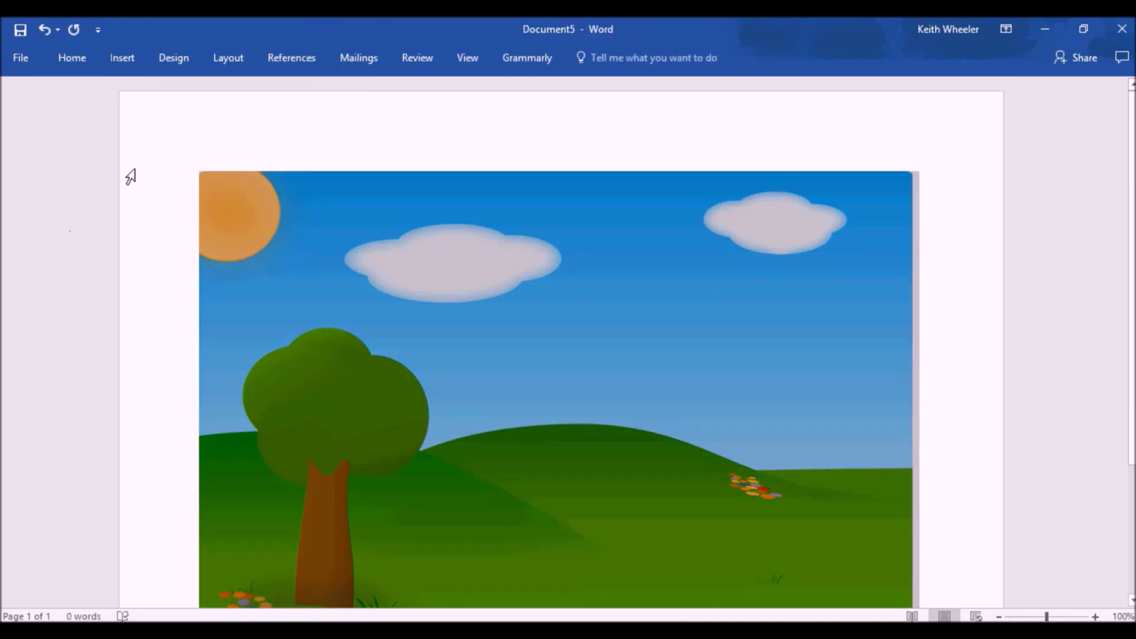
left_click(224, 64)
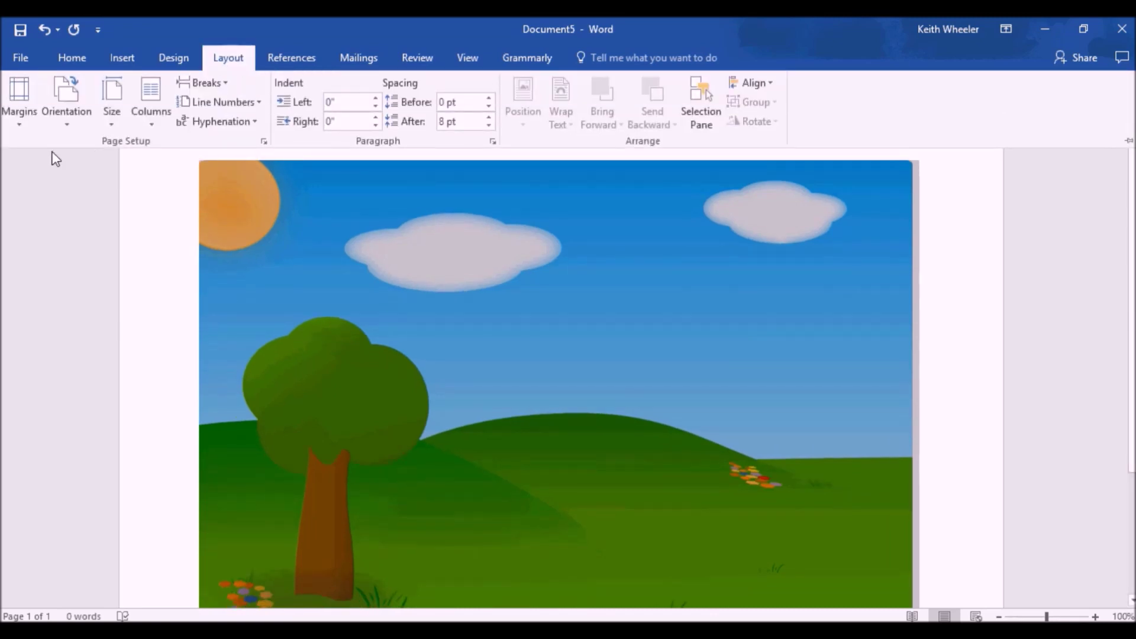
left_click(27, 121)
left_click(92, 475)
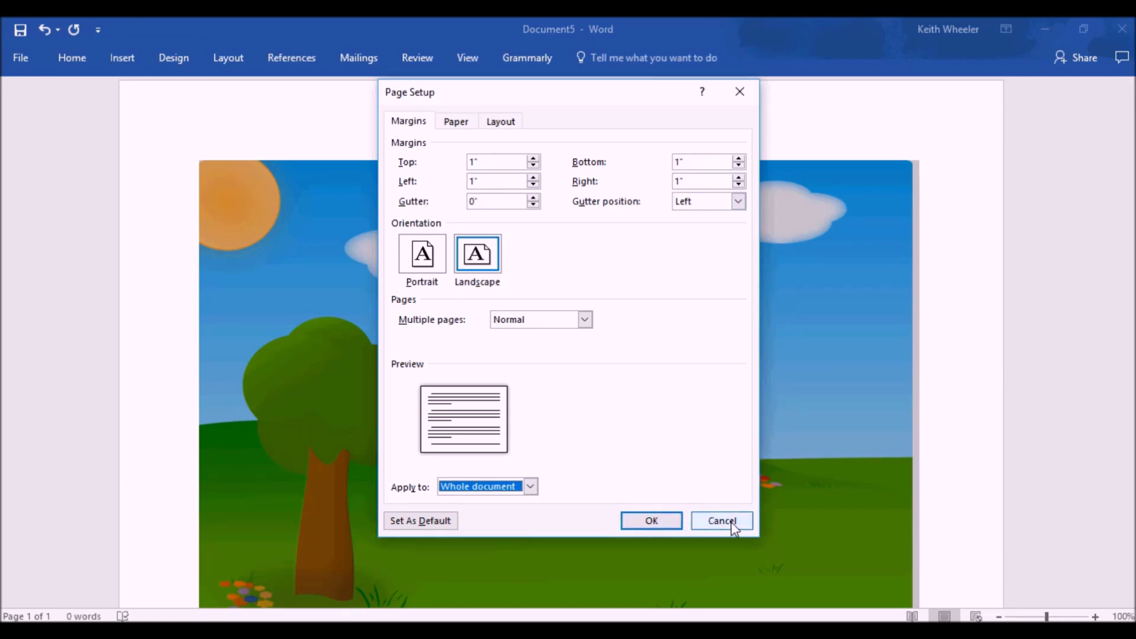
left_click(676, 524)
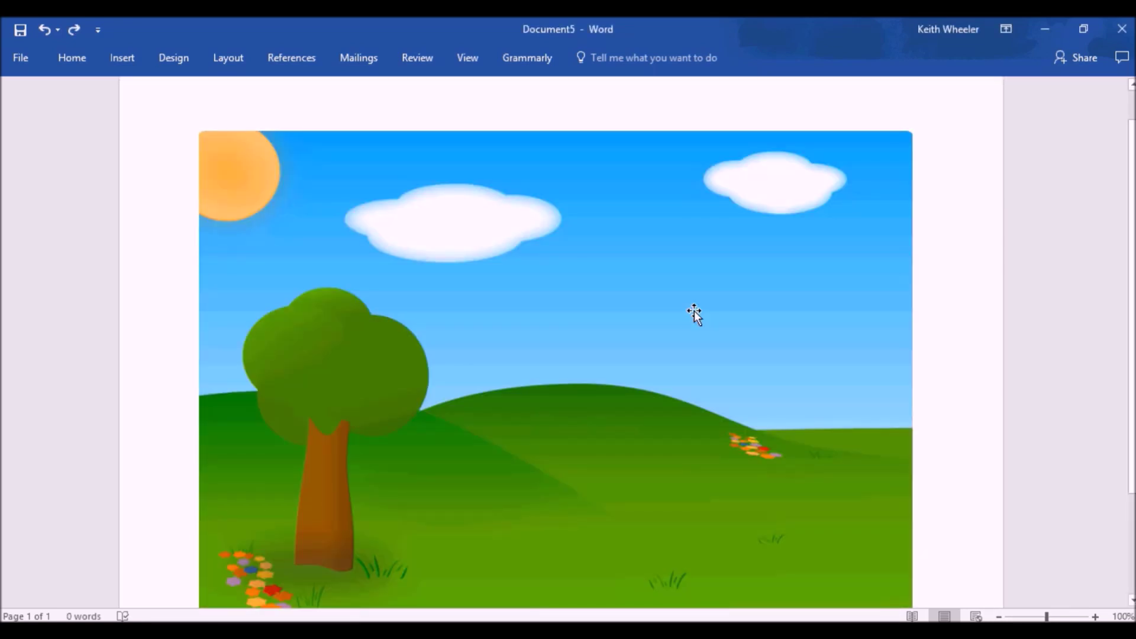
Step: Set the country background picture's text wrapping to In Front of Text
left_click(645, 336)
right_click(643, 335)
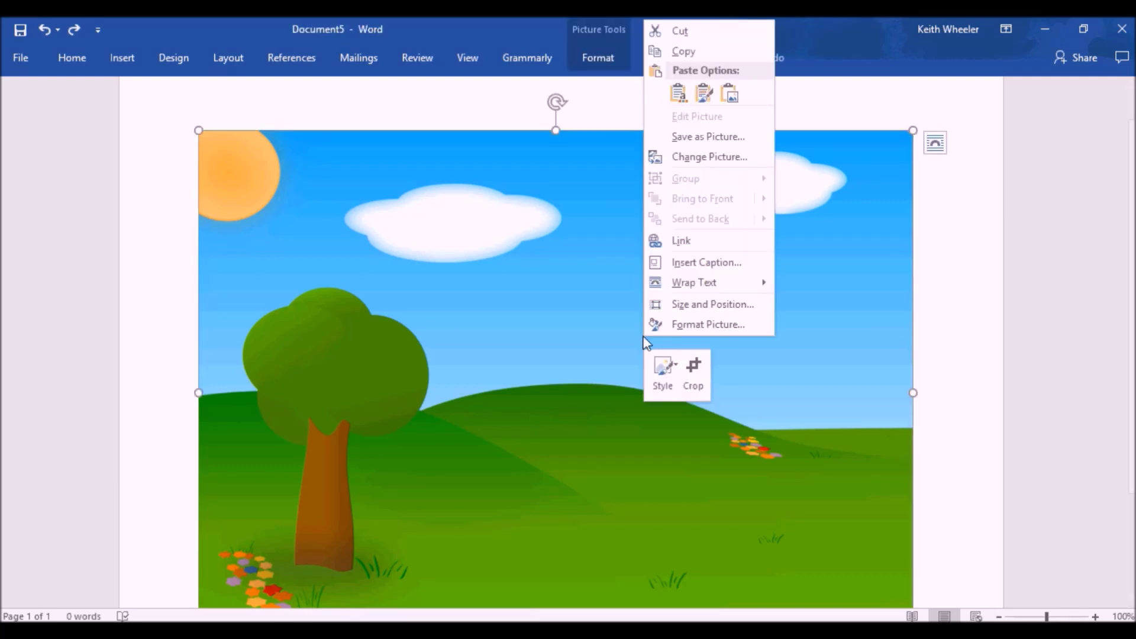
mouse_move(710, 287)
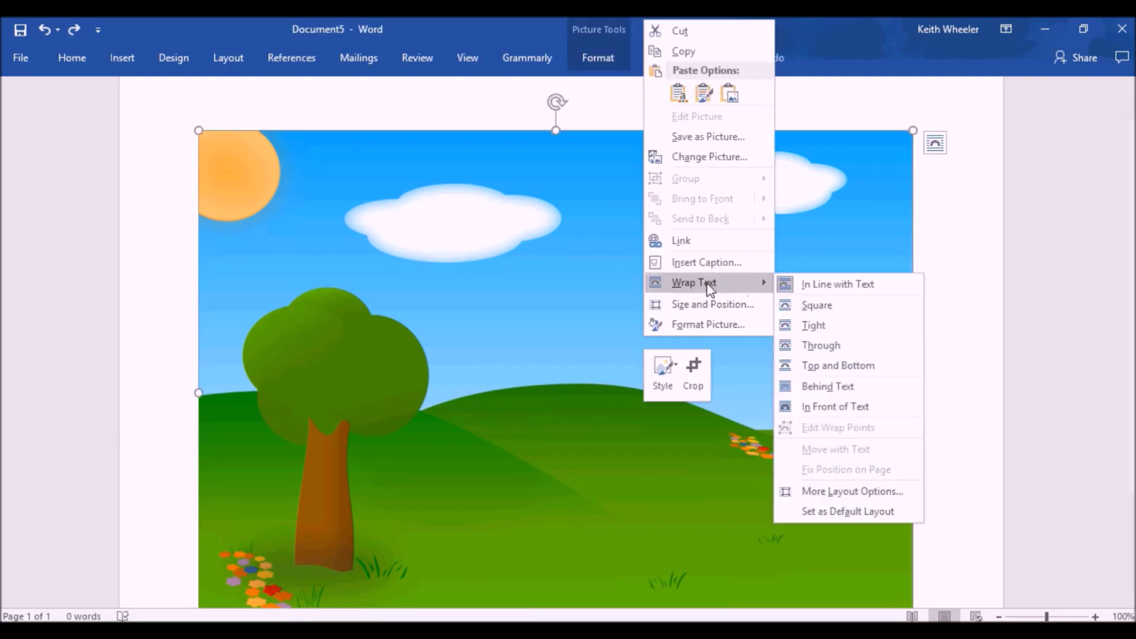
left_click(846, 408)
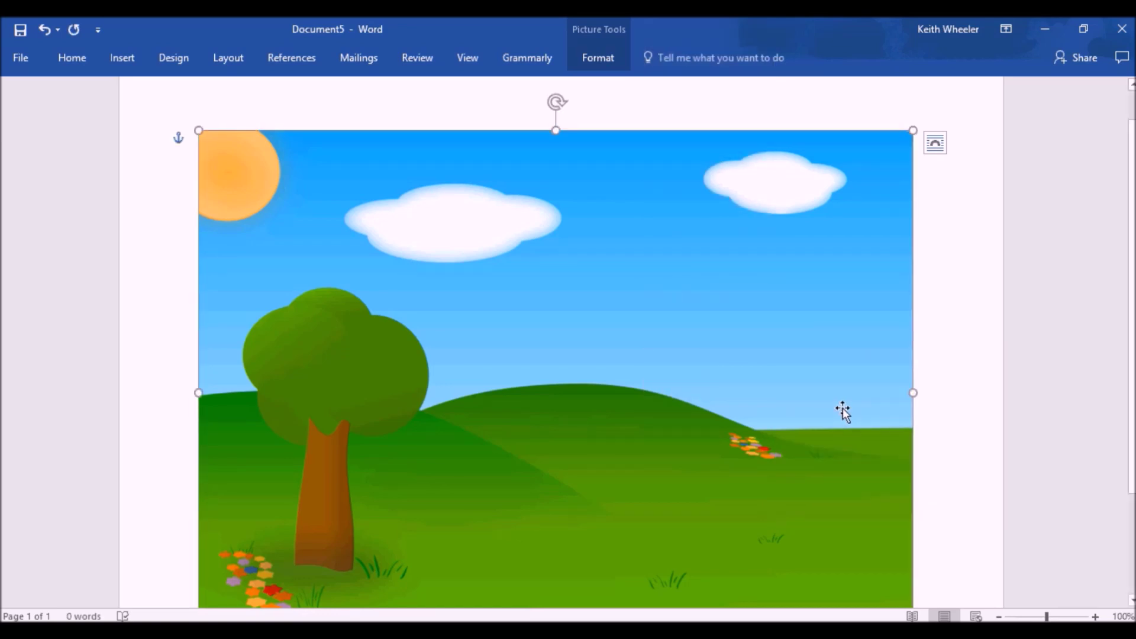
Step: Insert the pond-310149.png picture from the Farm Page folder into the document
scroll(844, 411, "up", 1)
left_click(123, 57)
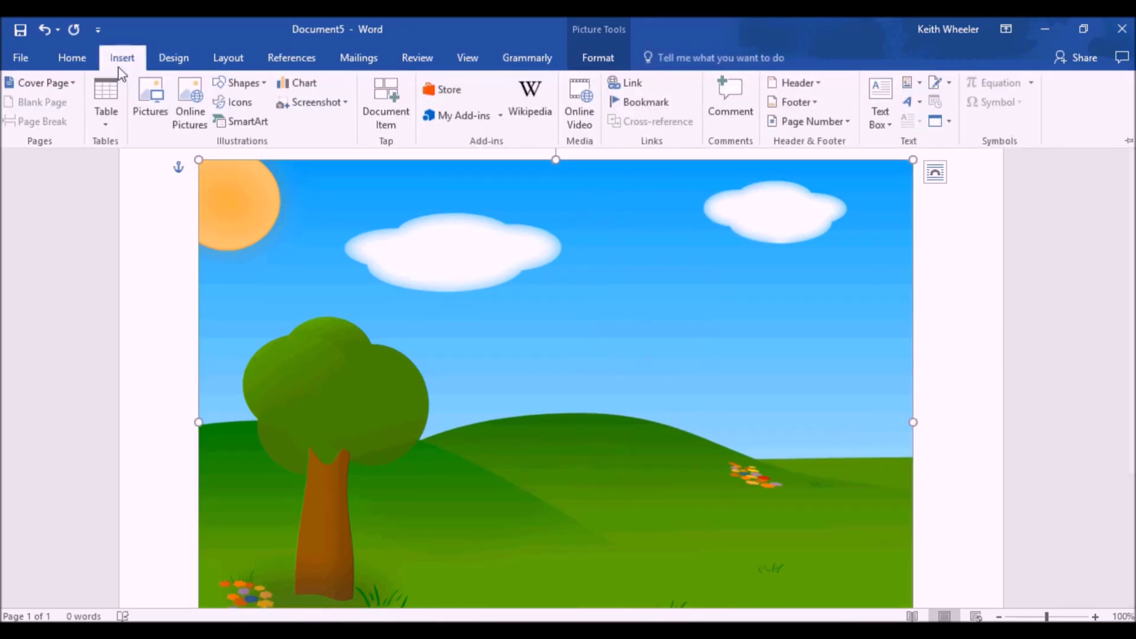
left_click(151, 105)
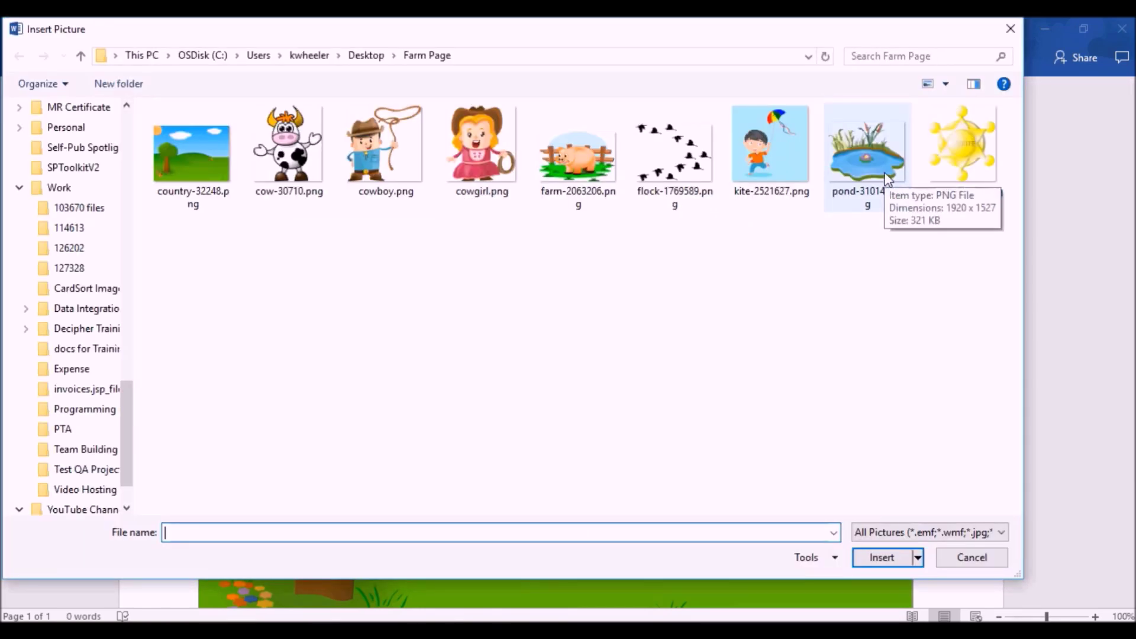
key("Escape")
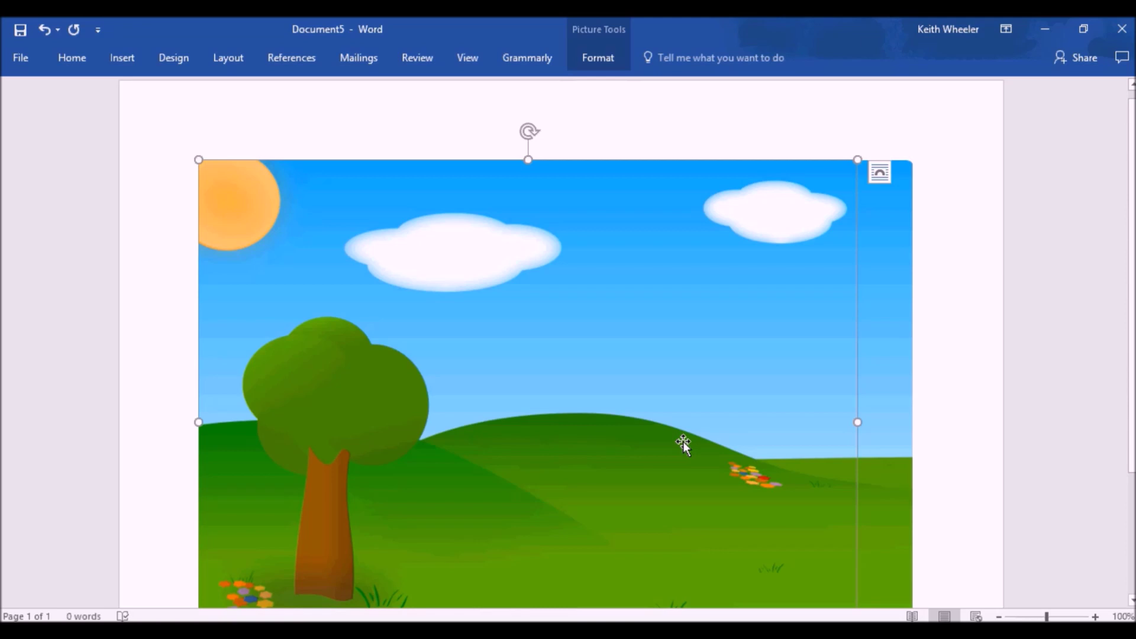
Step: Set the pond picture's text wrapping to In Front of Text and shrink it into the background's lower-left corner below the tree
right_click(528, 160)
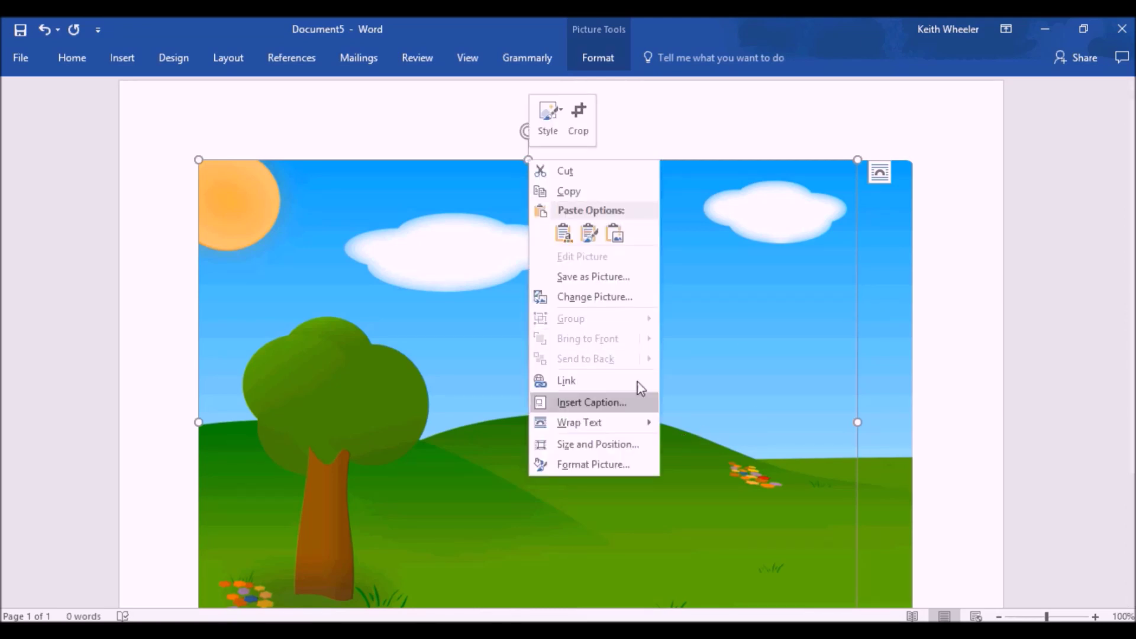
mouse_move(632, 435)
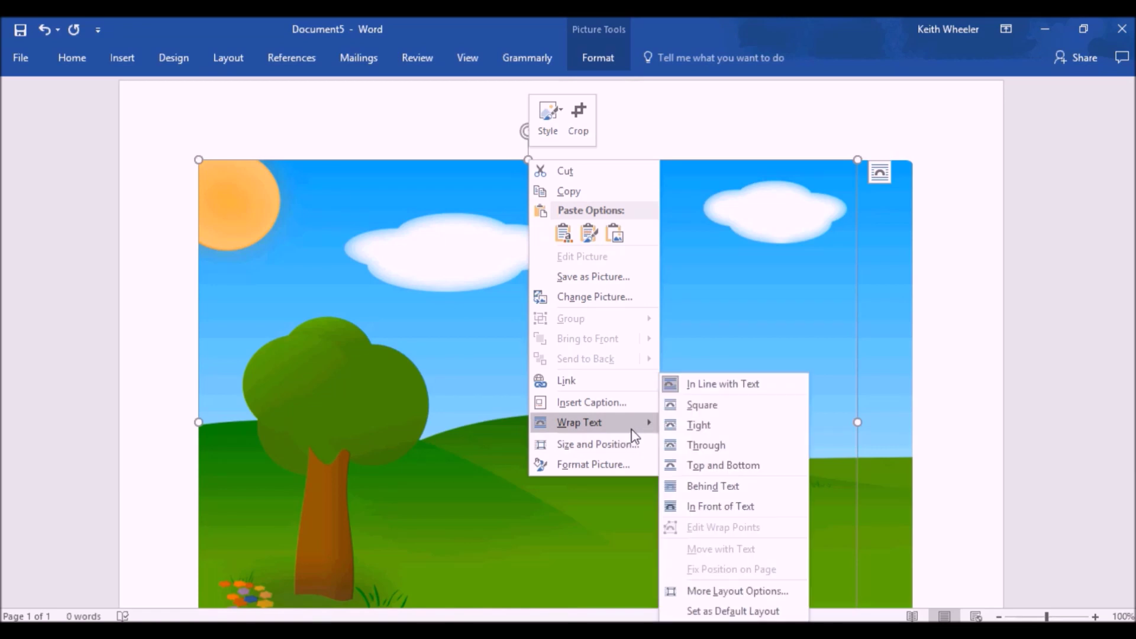
left_click(733, 508)
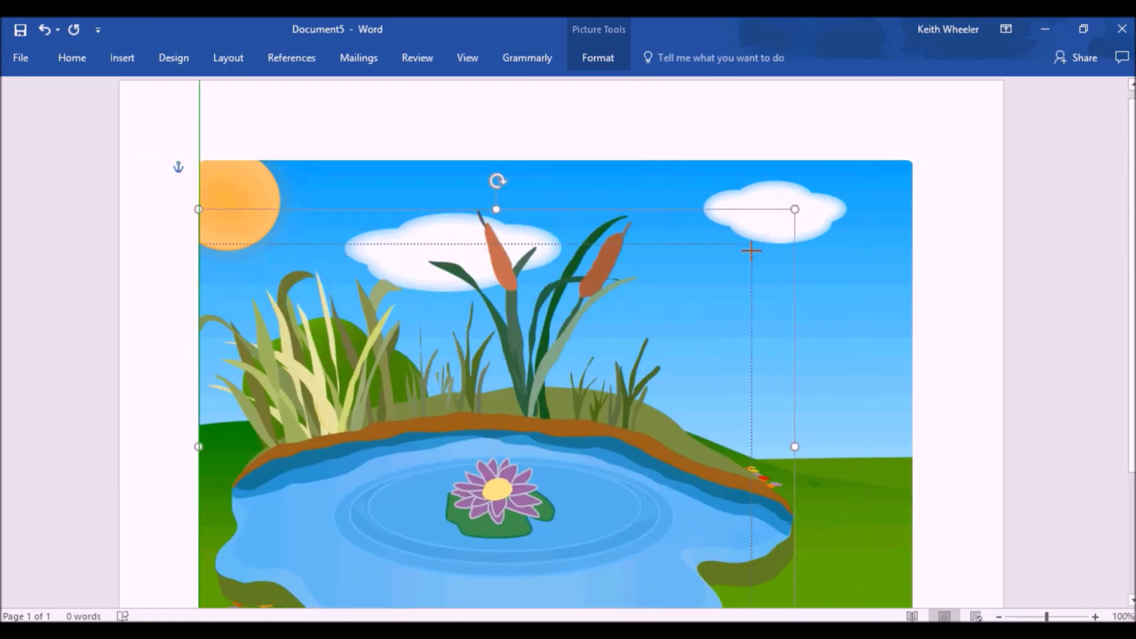
left_click_drag(751, 246, 372, 544)
scroll(331, 521, "down", 5)
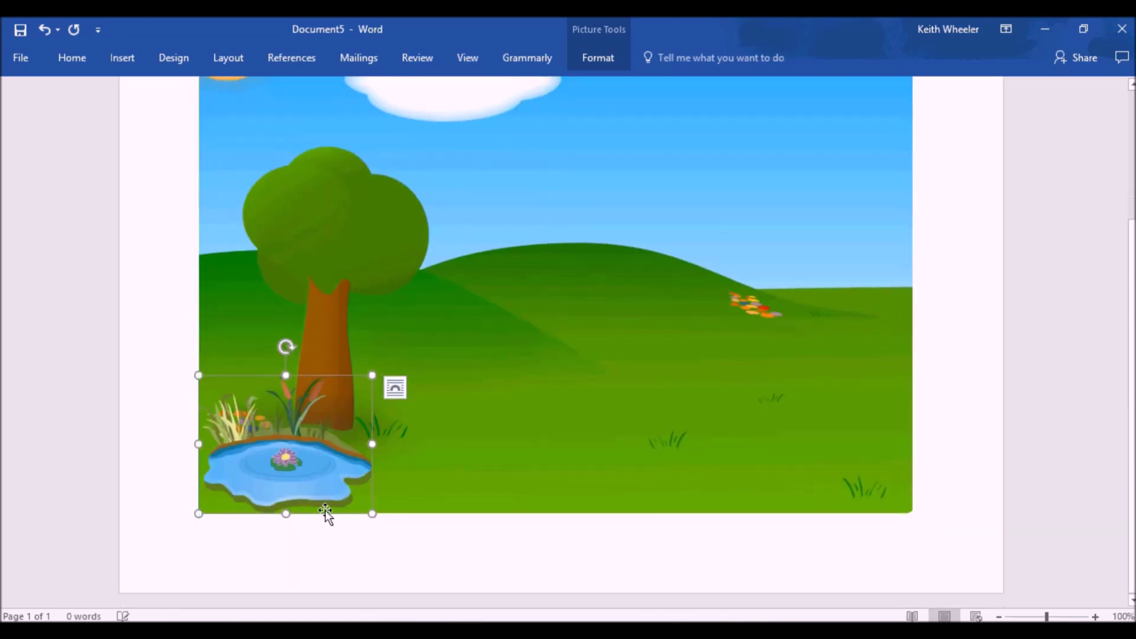
Step: Move the pond onto the middle hilltop, shrink it, and place smaller copies on the horizon near both edges of the background
left_click_drag(309, 467, 599, 273)
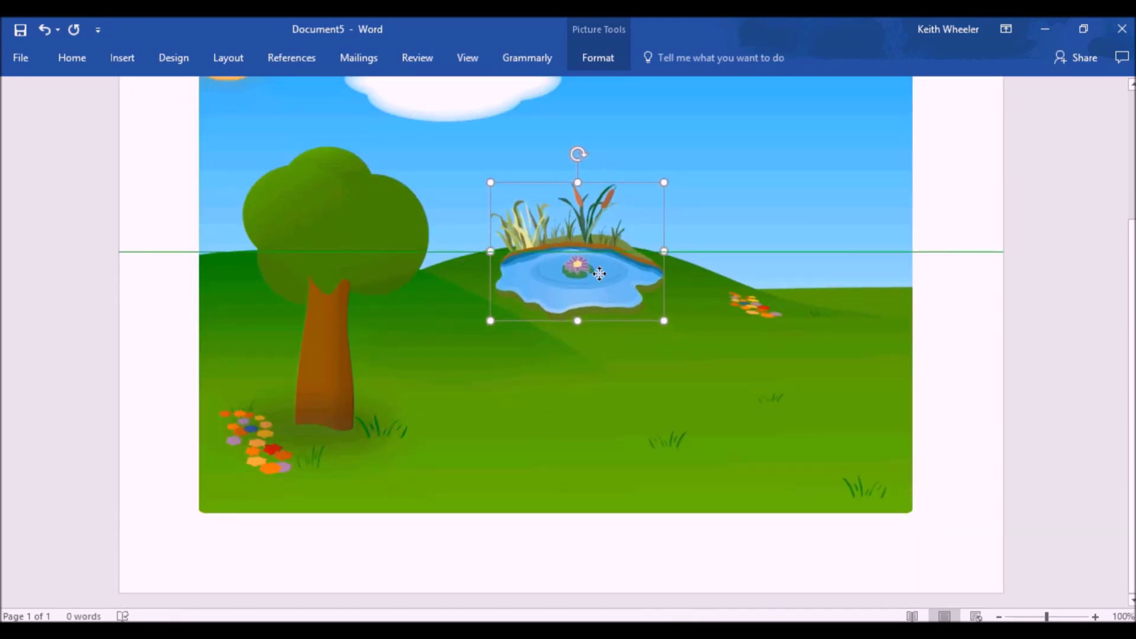
left_click_drag(664, 183, 618, 211)
left_click_drag(601, 277, 617, 266)
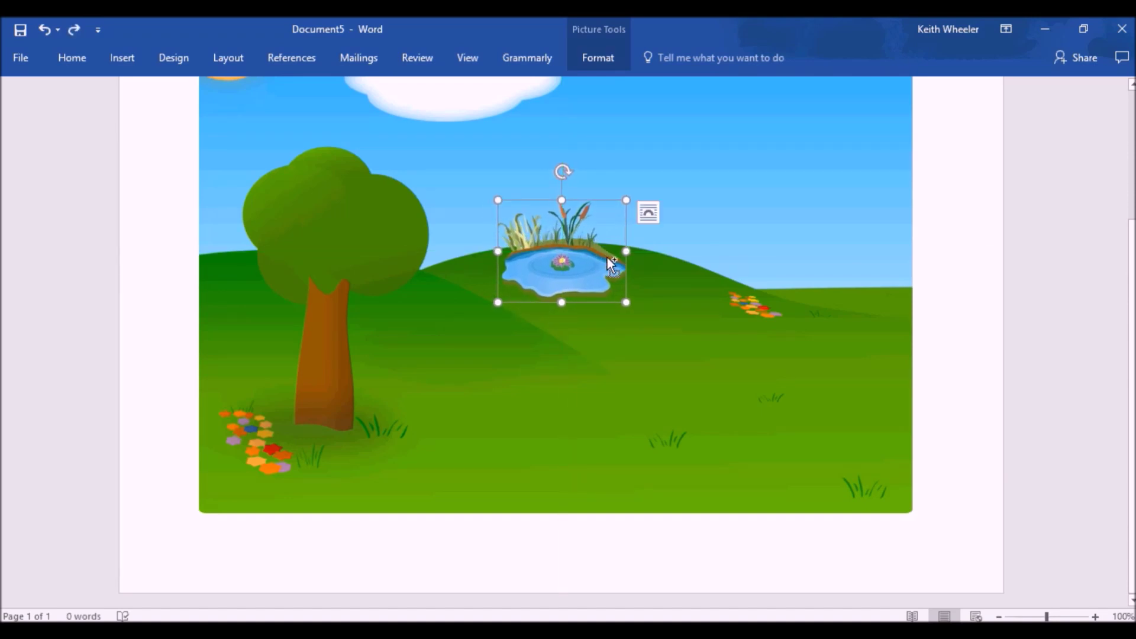
left_click(576, 255)
left_click_drag(576, 254, 847, 254)
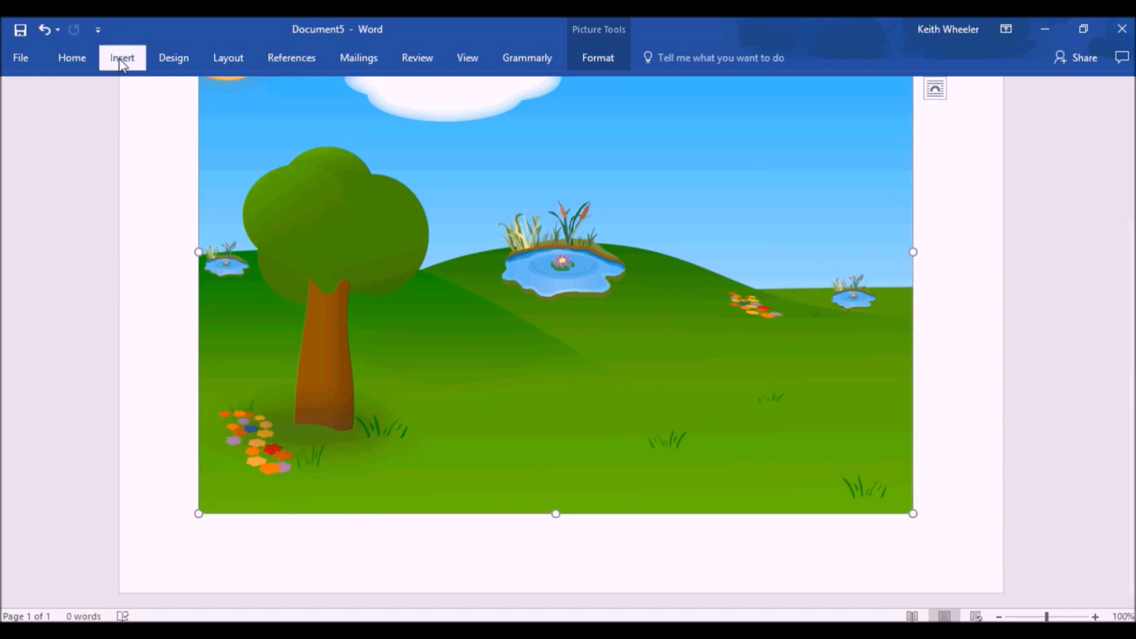
Step: Insert the cowboy.png picture from the Farm Page folder and set its text wrapping to In Front of Text
left_click(122, 59)
left_click(155, 104)
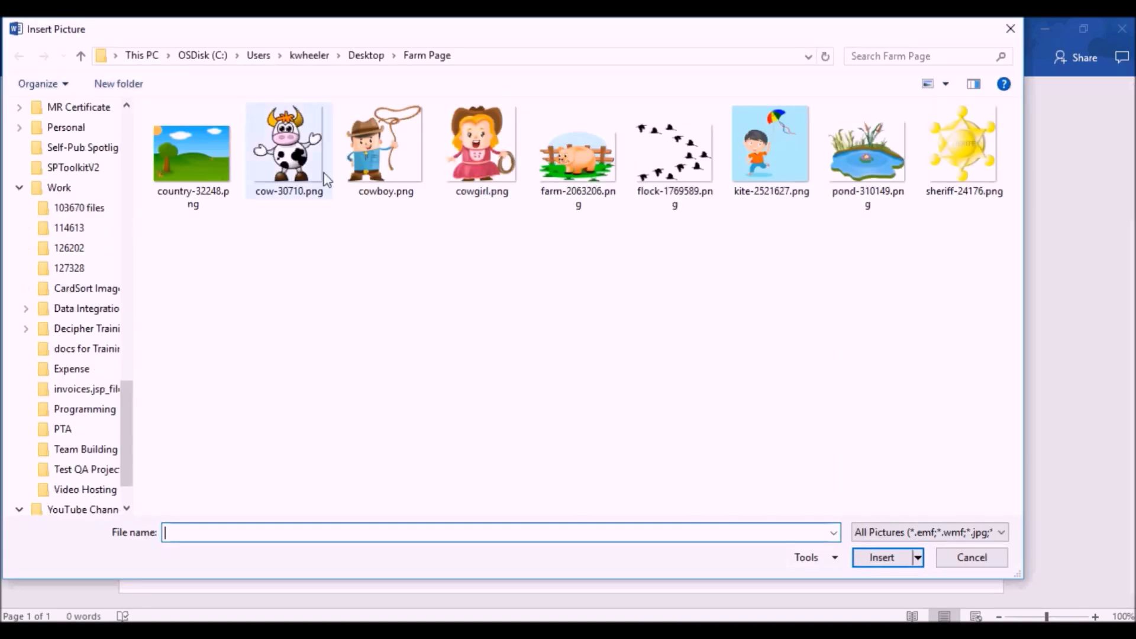
double_click(364, 156)
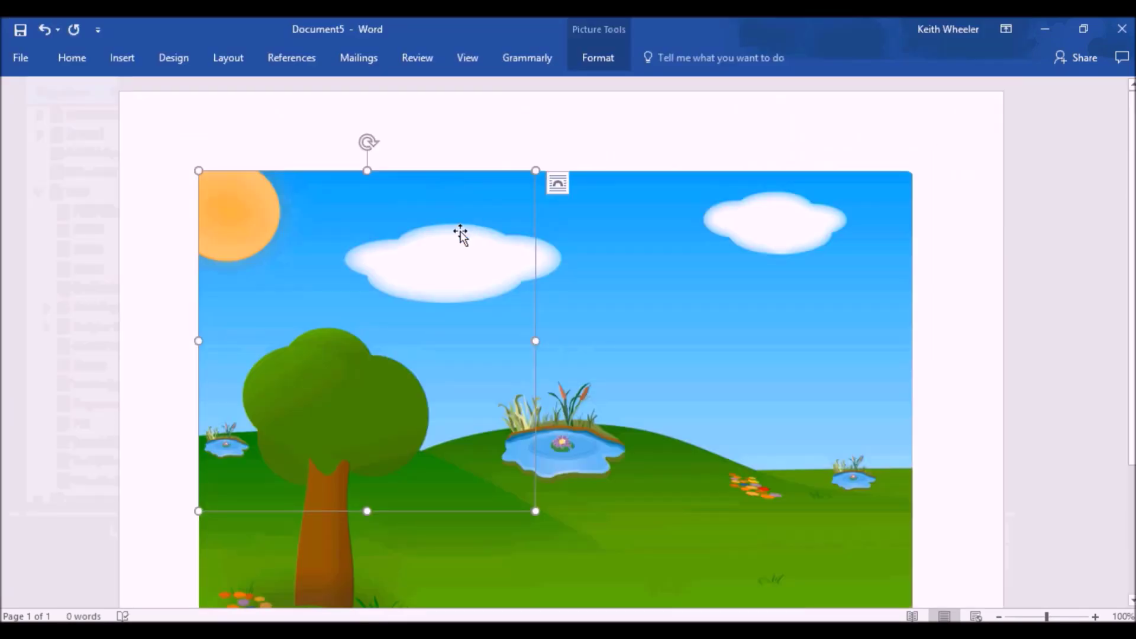
right_click(371, 171)
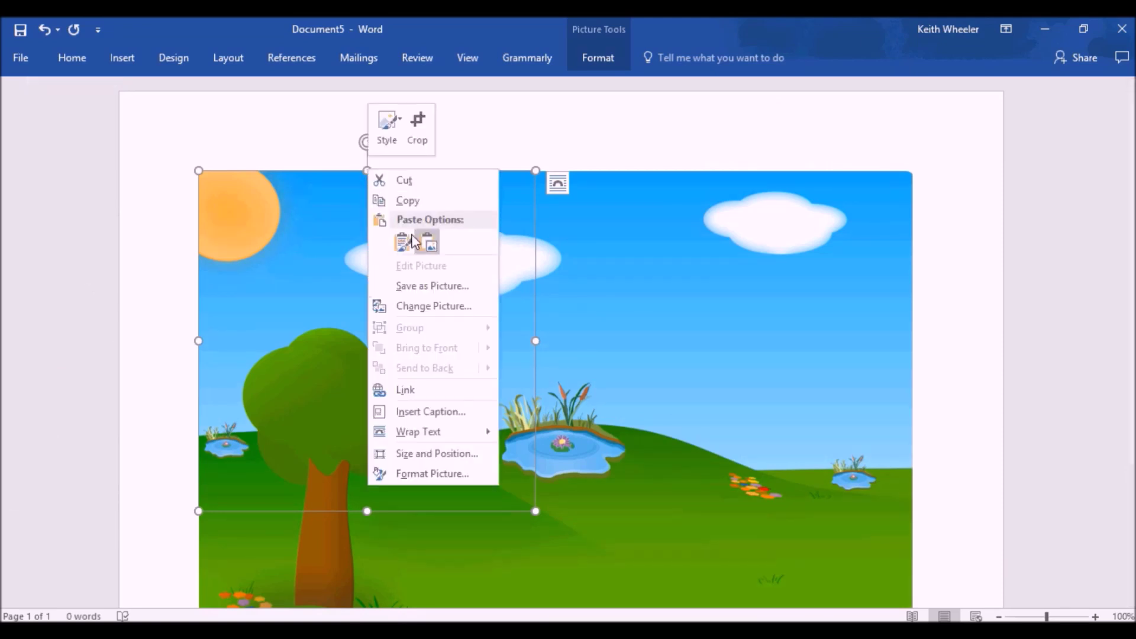
mouse_move(468, 444)
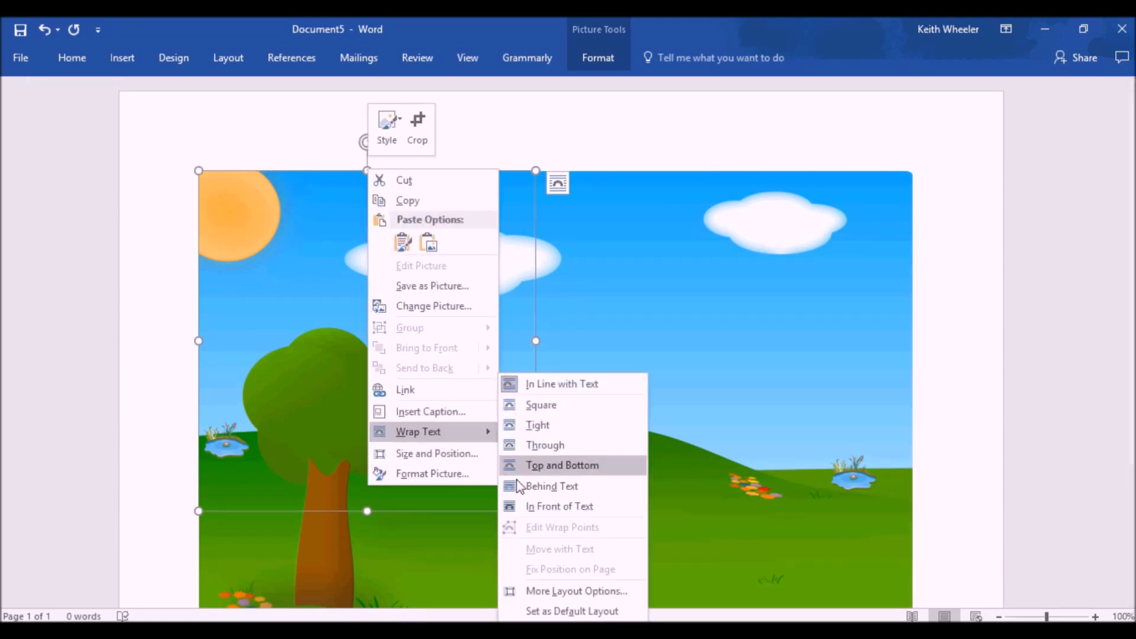
left_click(553, 507)
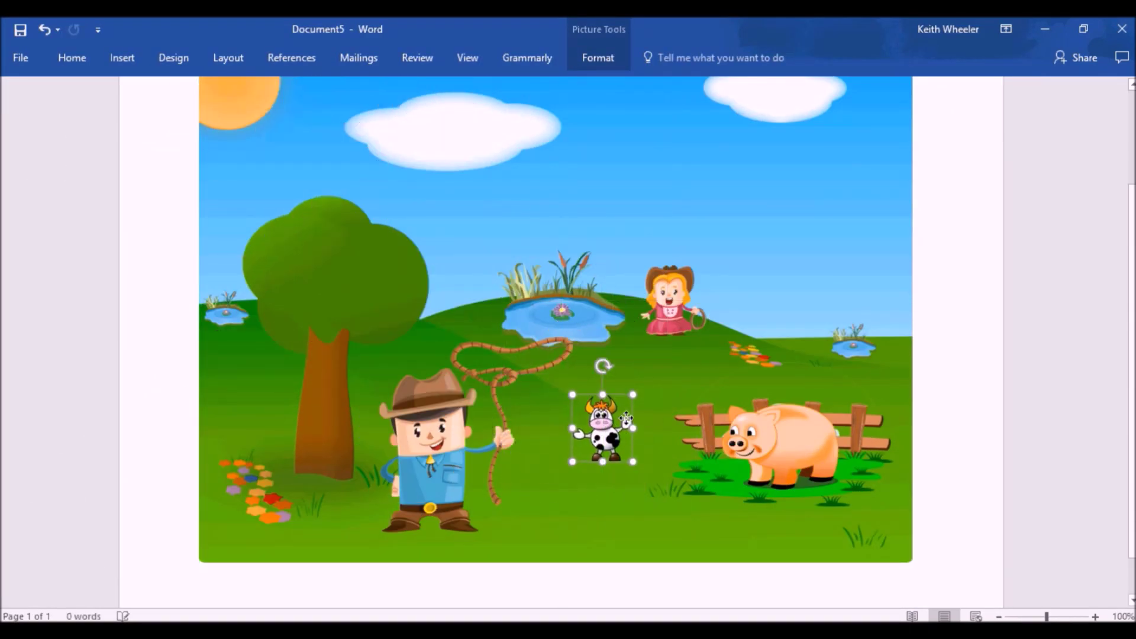
Step: Move the small cow picture onto the hillside just below the cowgirl
left_click_drag(626, 419, 724, 342)
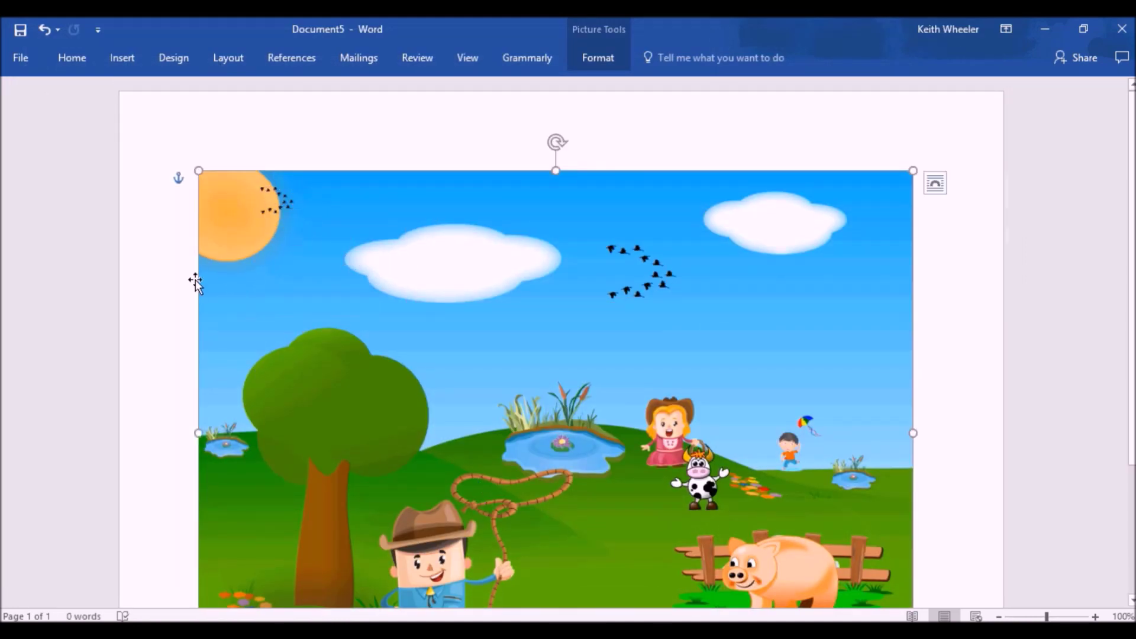
Step: Insert the apple picture into the document
left_click(123, 57)
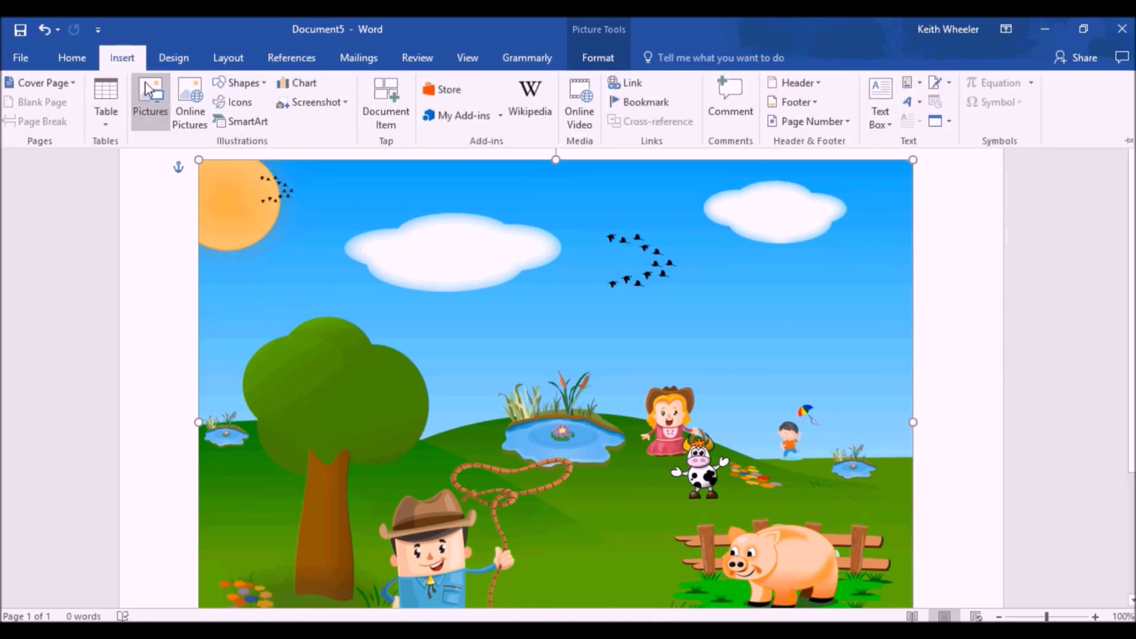
left_click(148, 90)
left_click(216, 171)
double_click(216, 171)
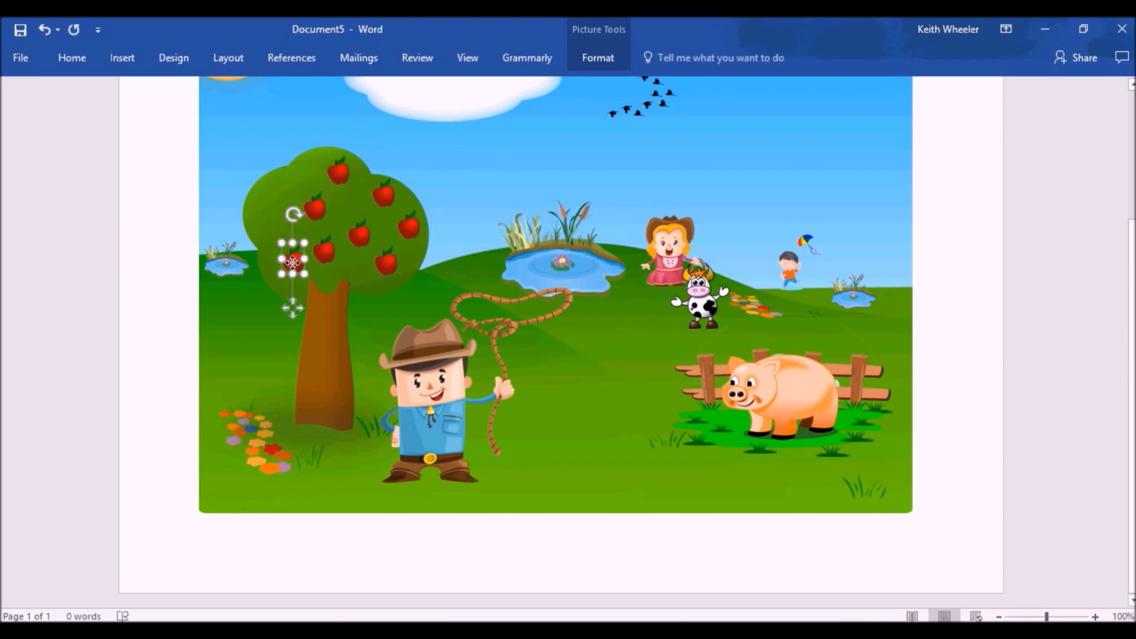
Step: Place an apple on the ground at the foot of the tree trunk and deselect the pictures
left_click(315, 207)
left_click_drag(315, 207, 329, 420)
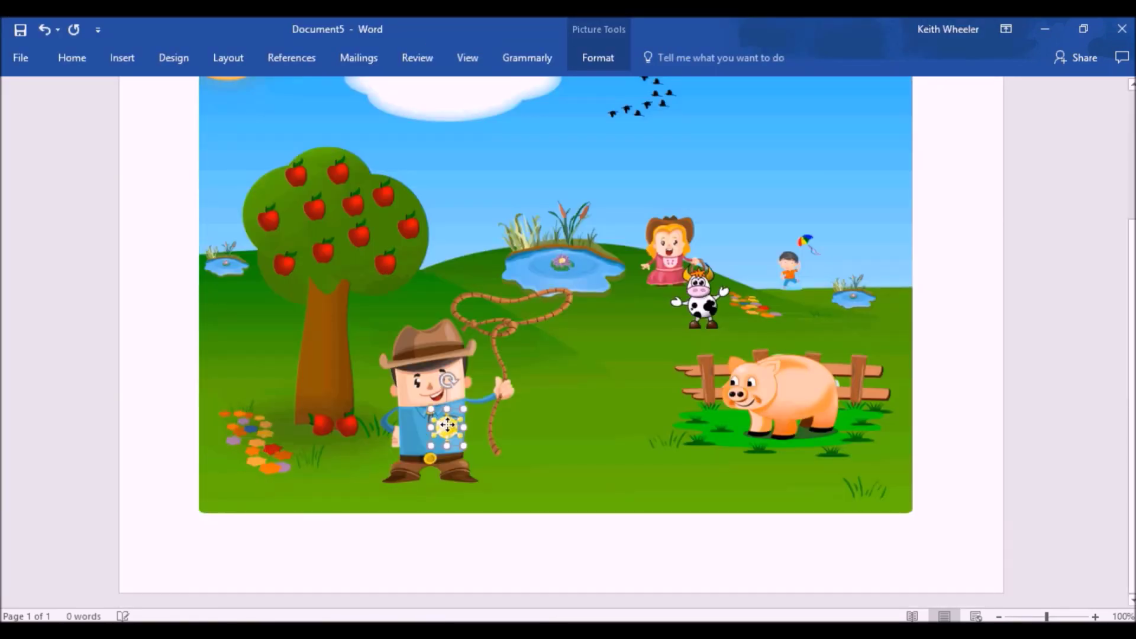
left_click(734, 456)
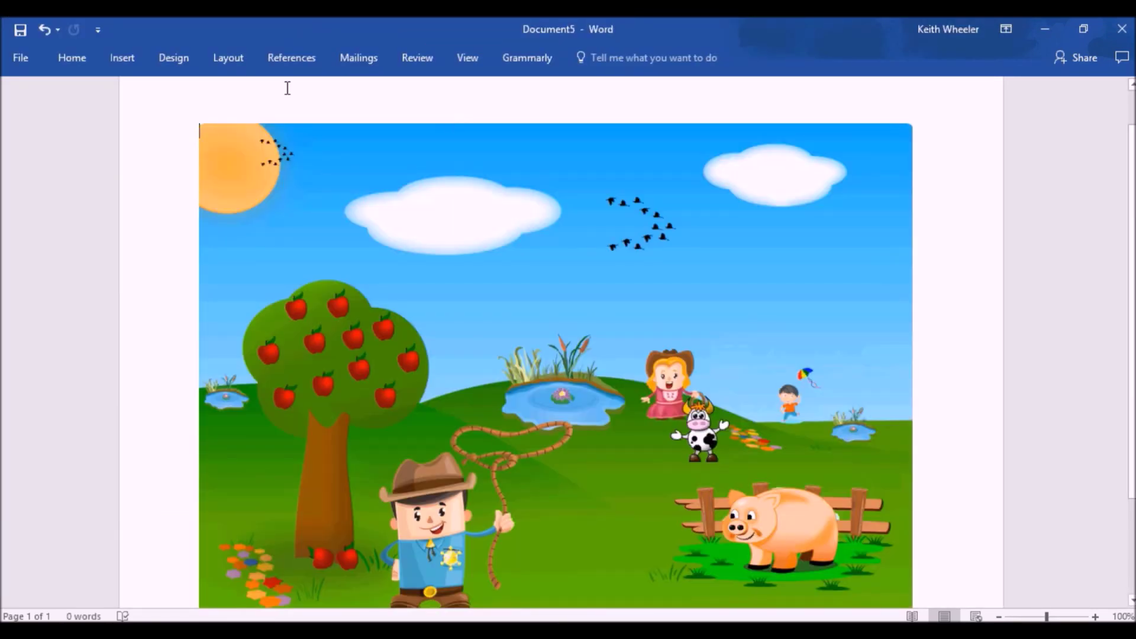
Step: Insert a Simple Text Box, place it in the sky above the cowgirl, and enter "Once upon a time" as its text
left_click(128, 56)
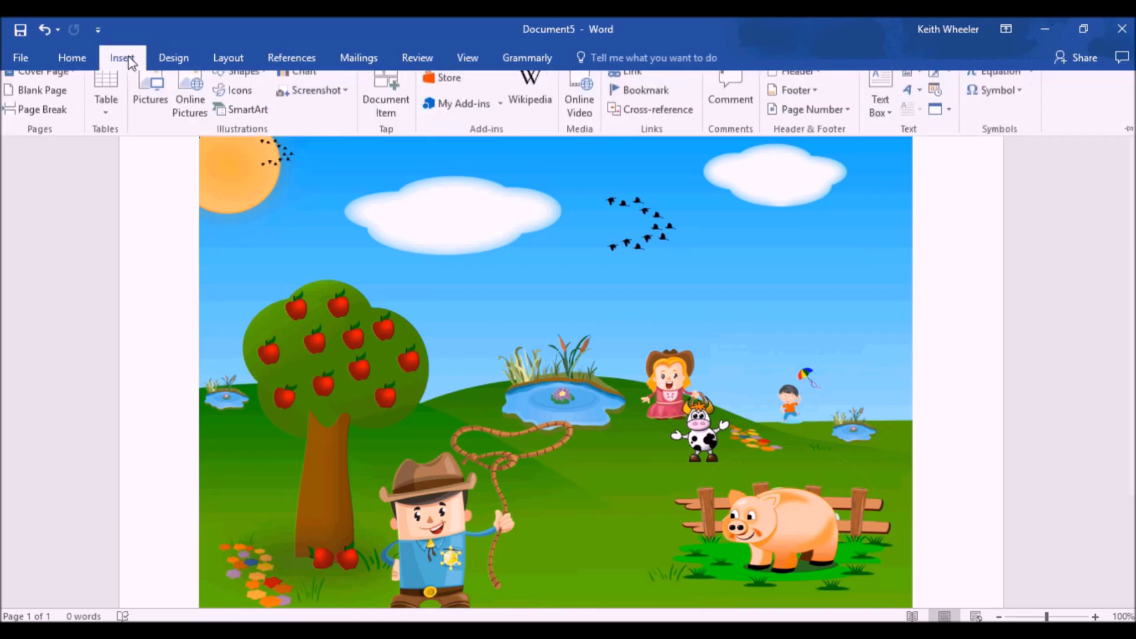
left_click(881, 119)
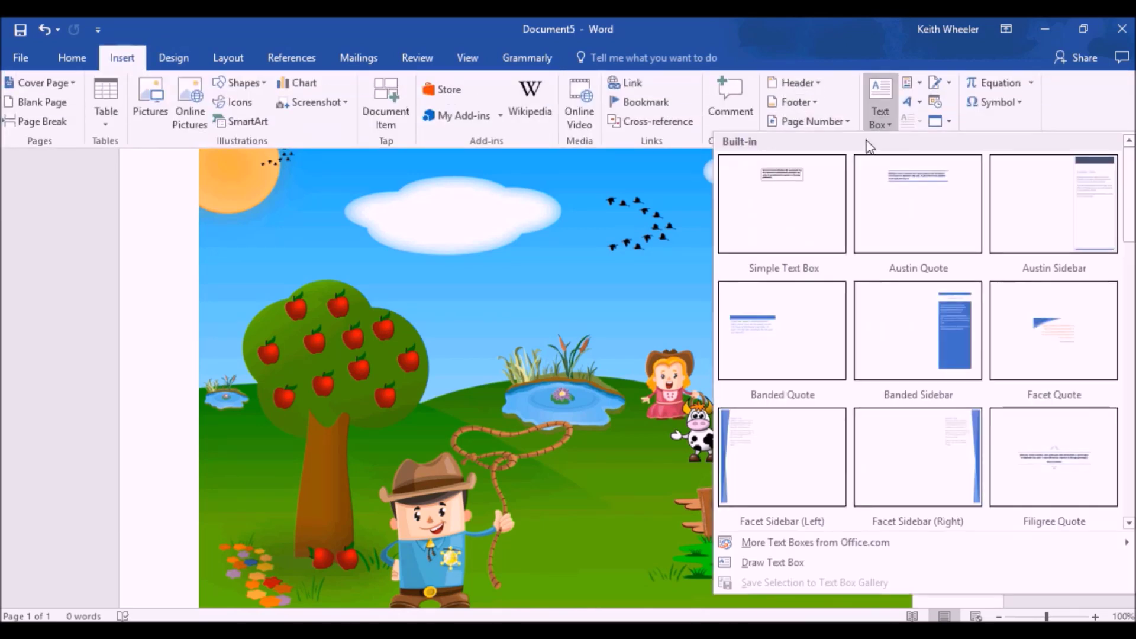
left_click(793, 214)
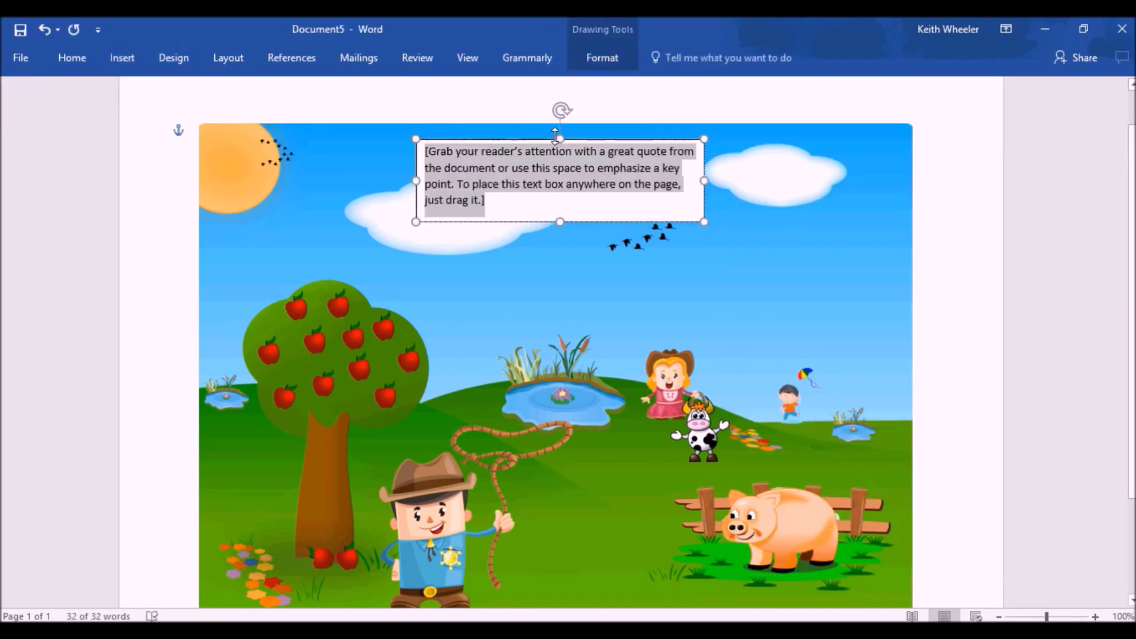
left_click_drag(541, 141, 745, 264)
left_click(721, 321)
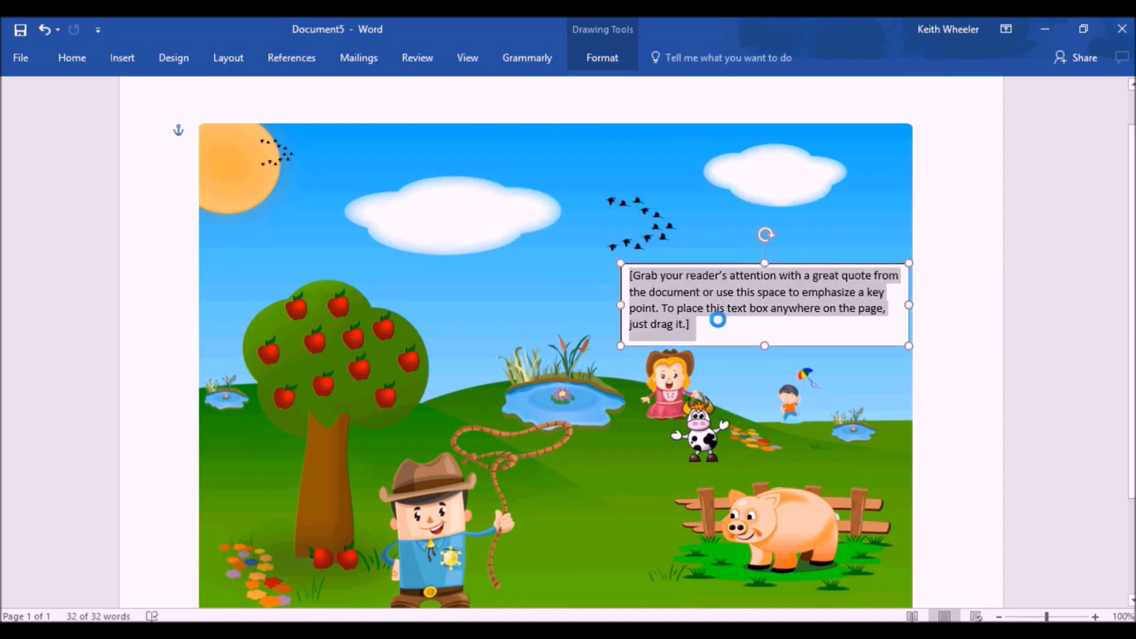
type("Once upon a time")
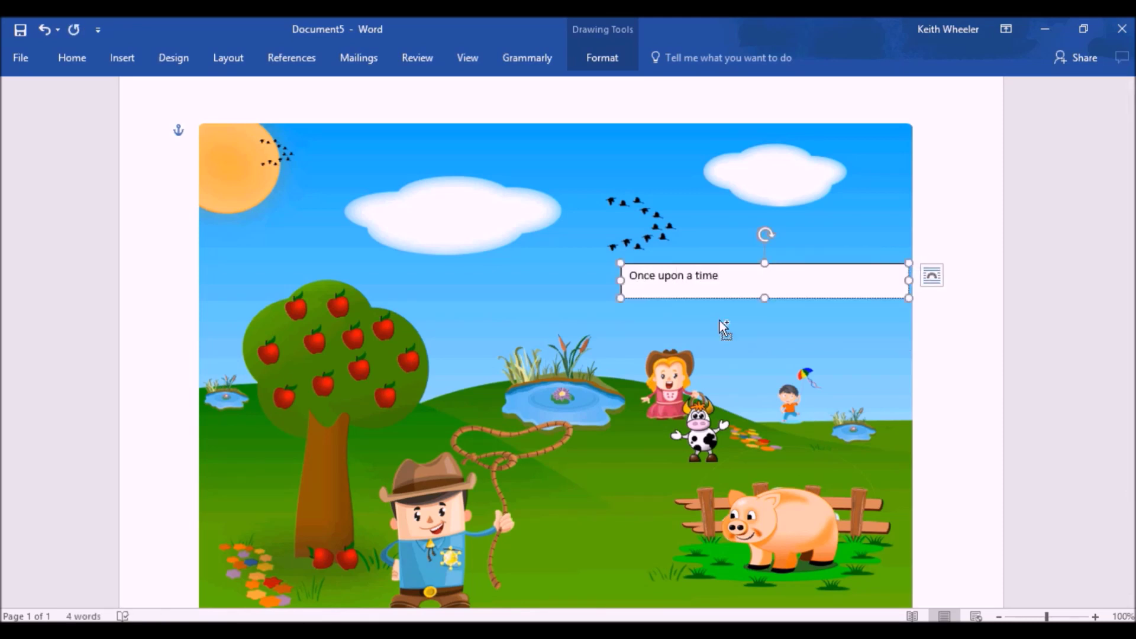
Step: Format the whole "Once upon a time" text in Arial Black at size 20
key("ctrl+a")
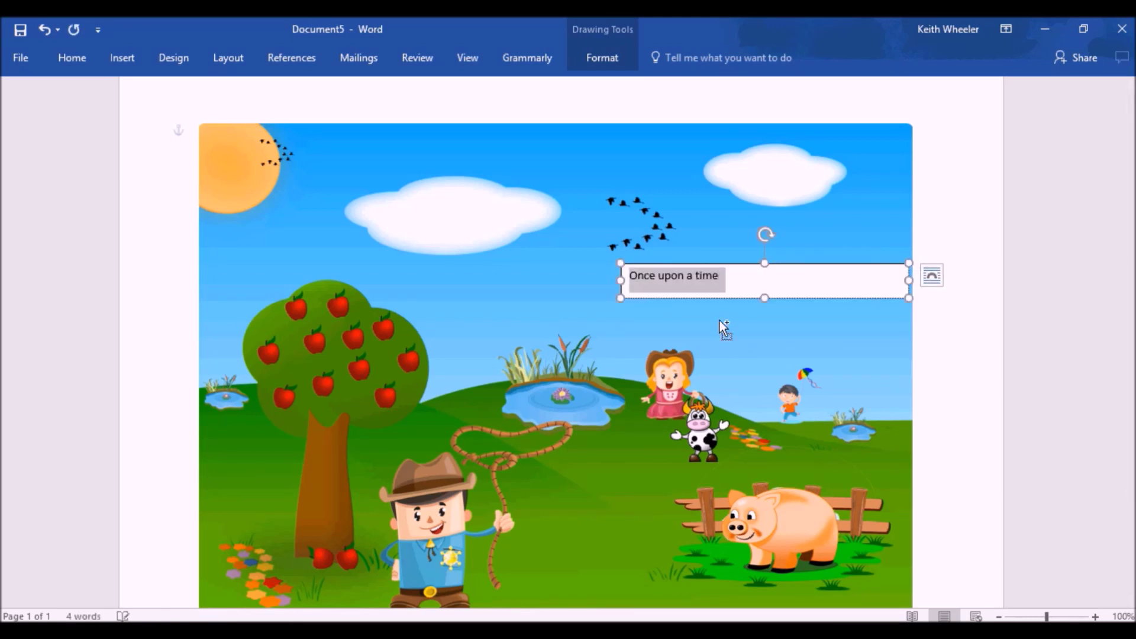
left_click(62, 58)
left_click(188, 93)
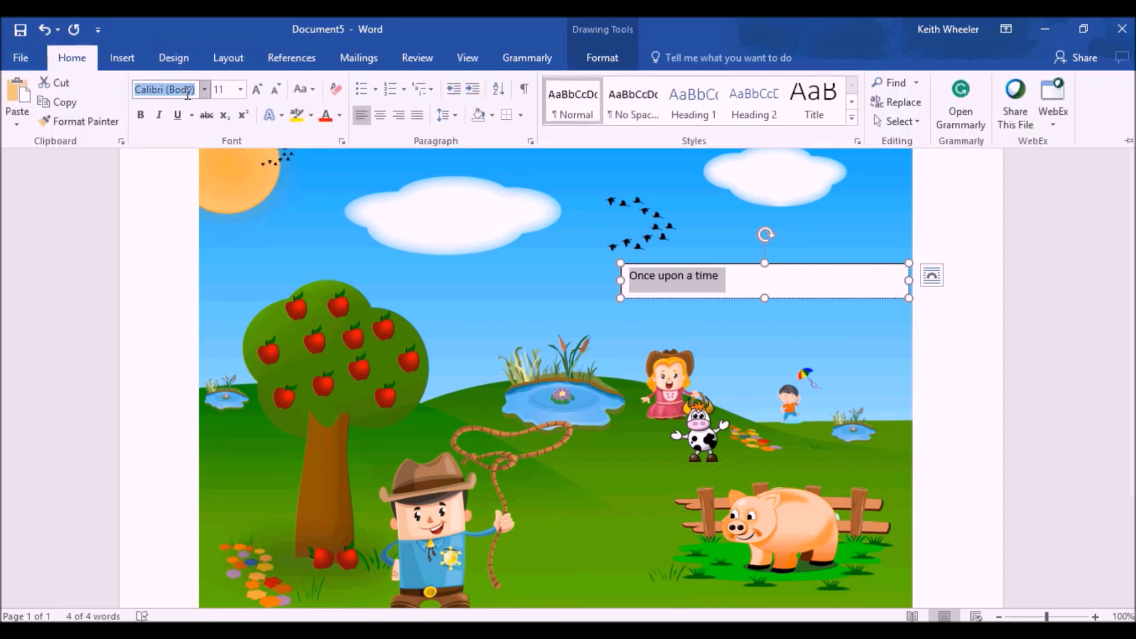
left_click(204, 89)
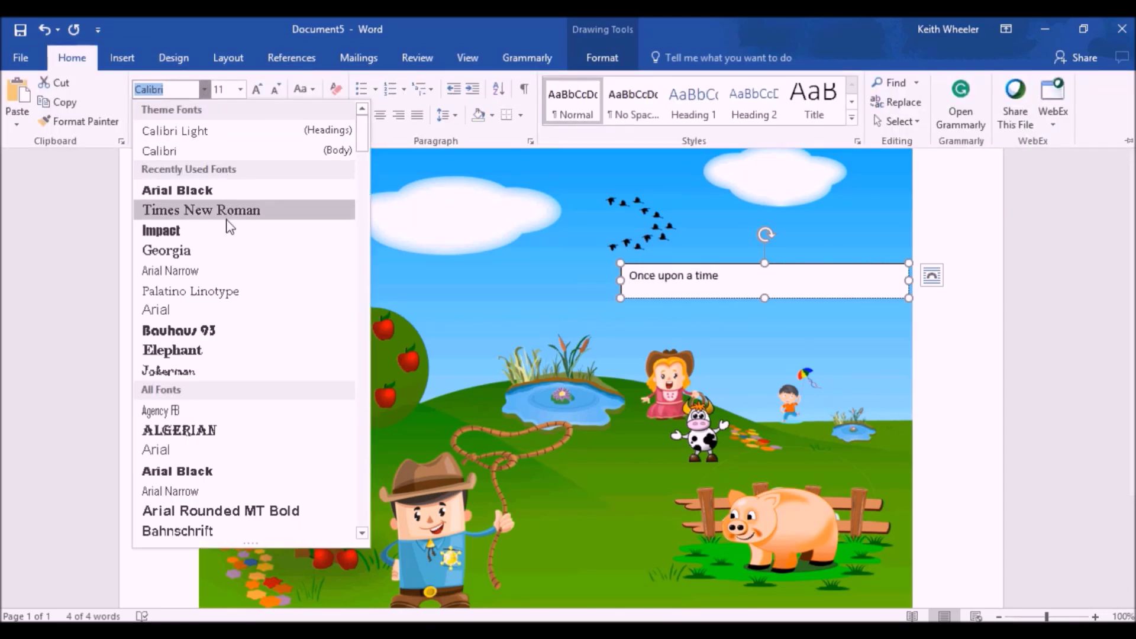
left_click(207, 192)
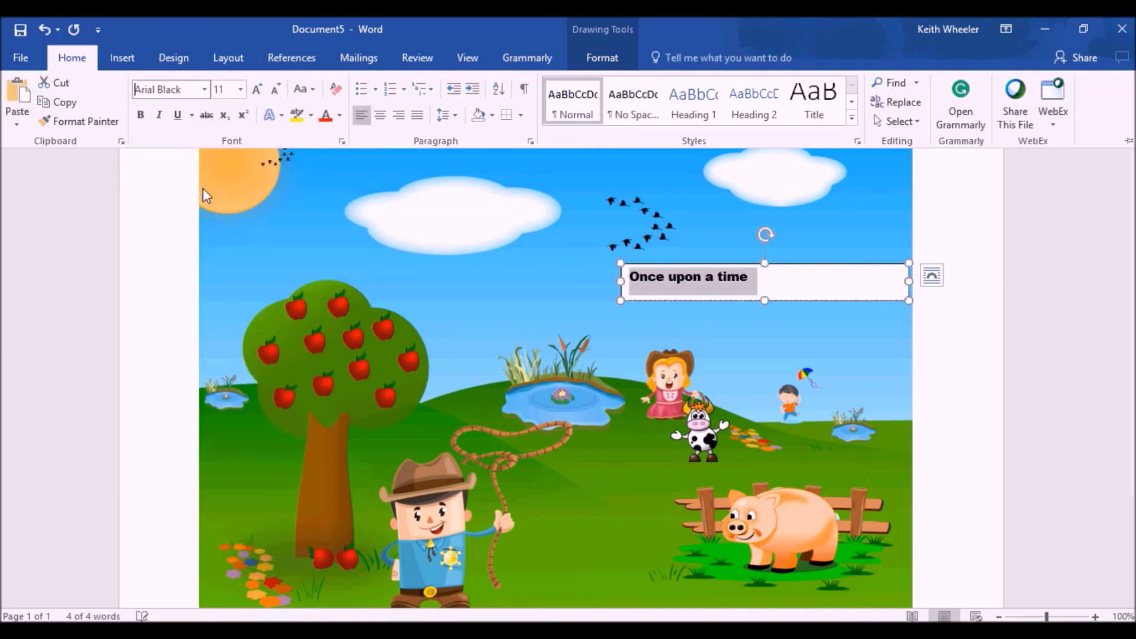
left_click(242, 96)
left_click(215, 236)
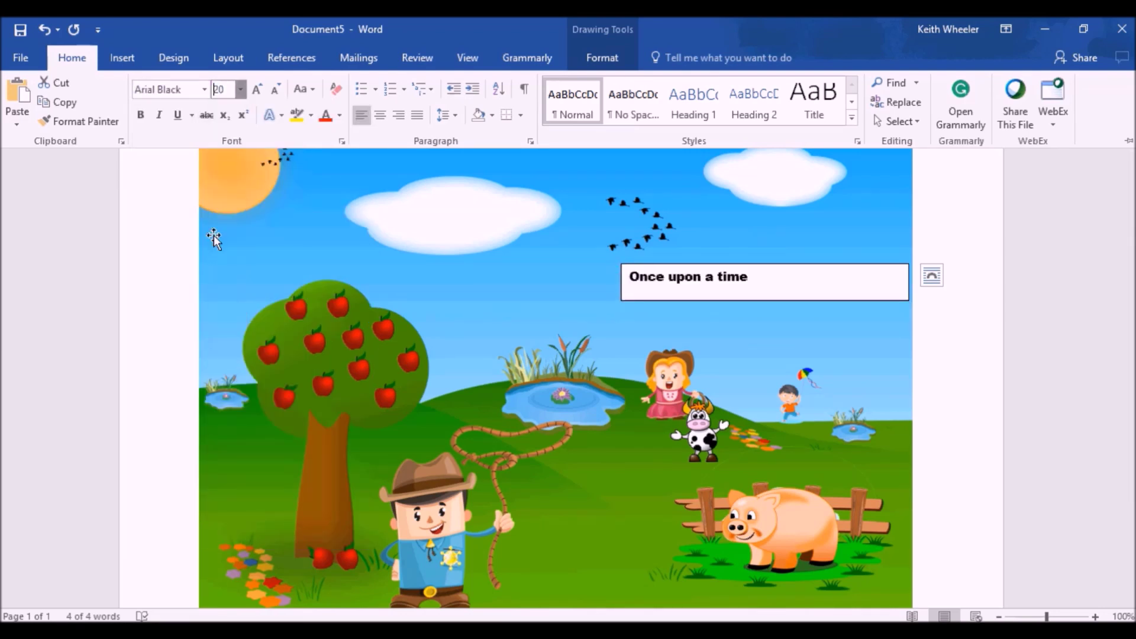
left_click(884, 301)
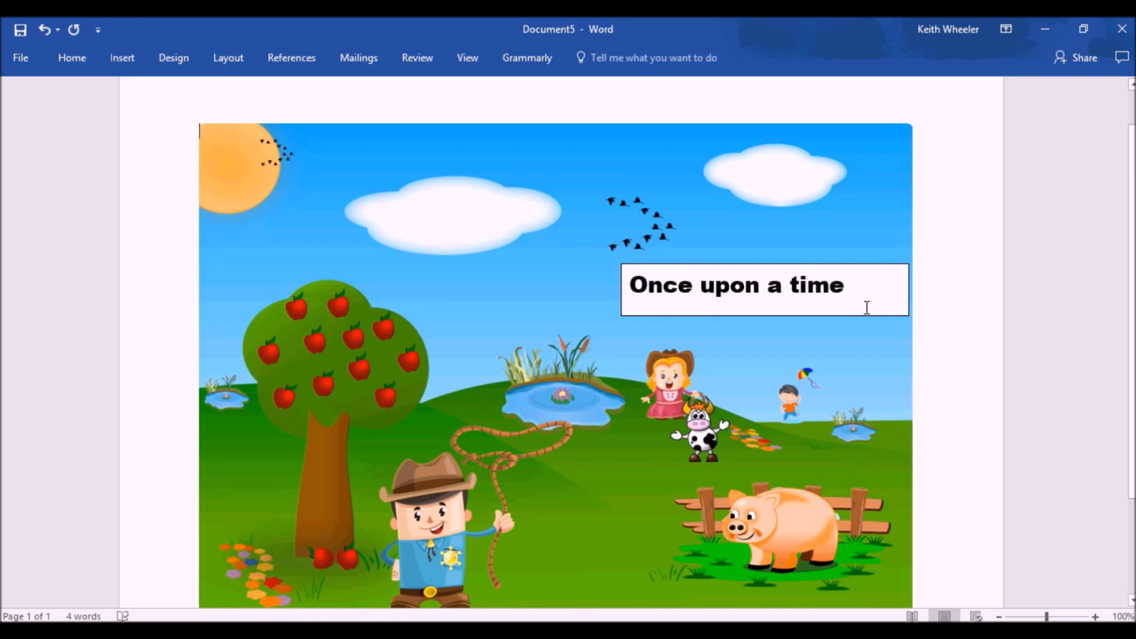
Step: Set the "Once upon a time" text box to No Fill and No Outline
left_click(868, 297)
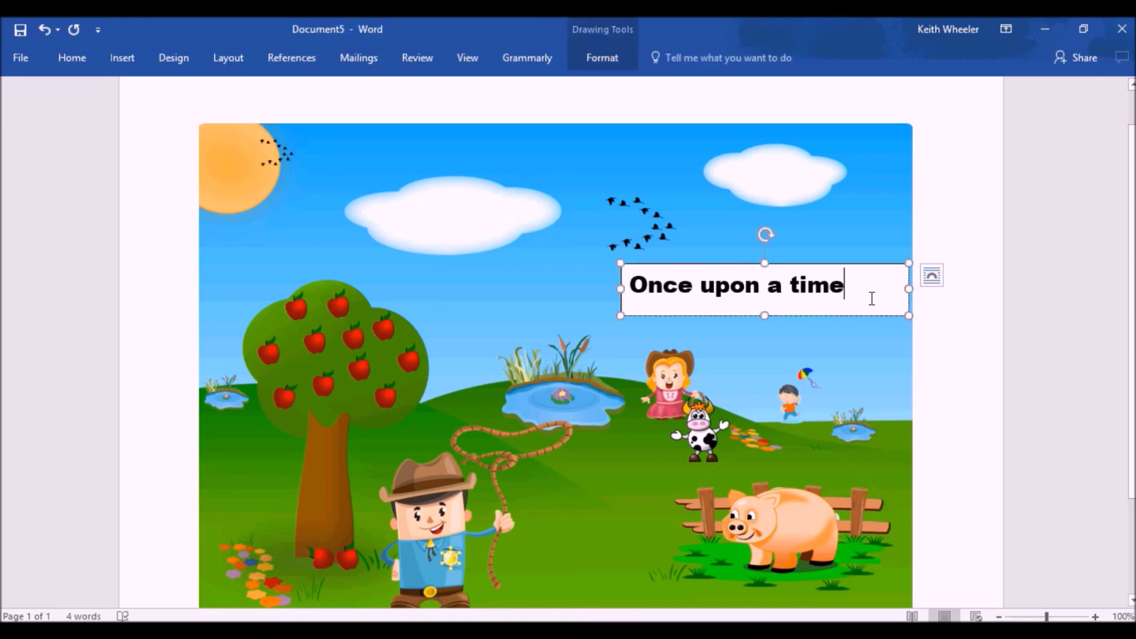
left_click(615, 61)
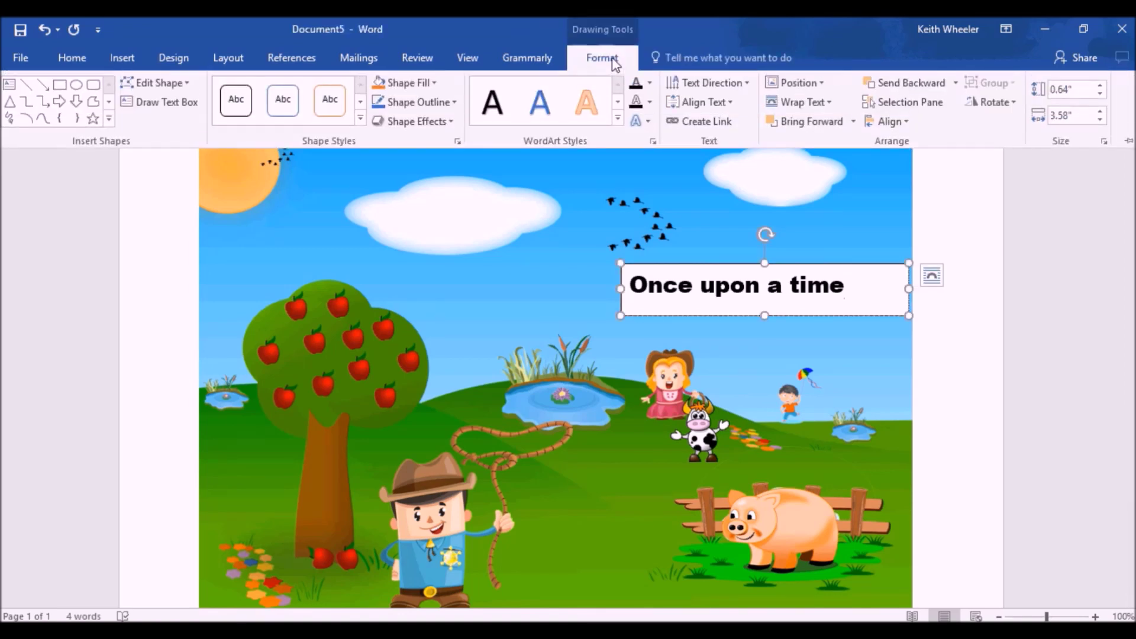
left_click(402, 81)
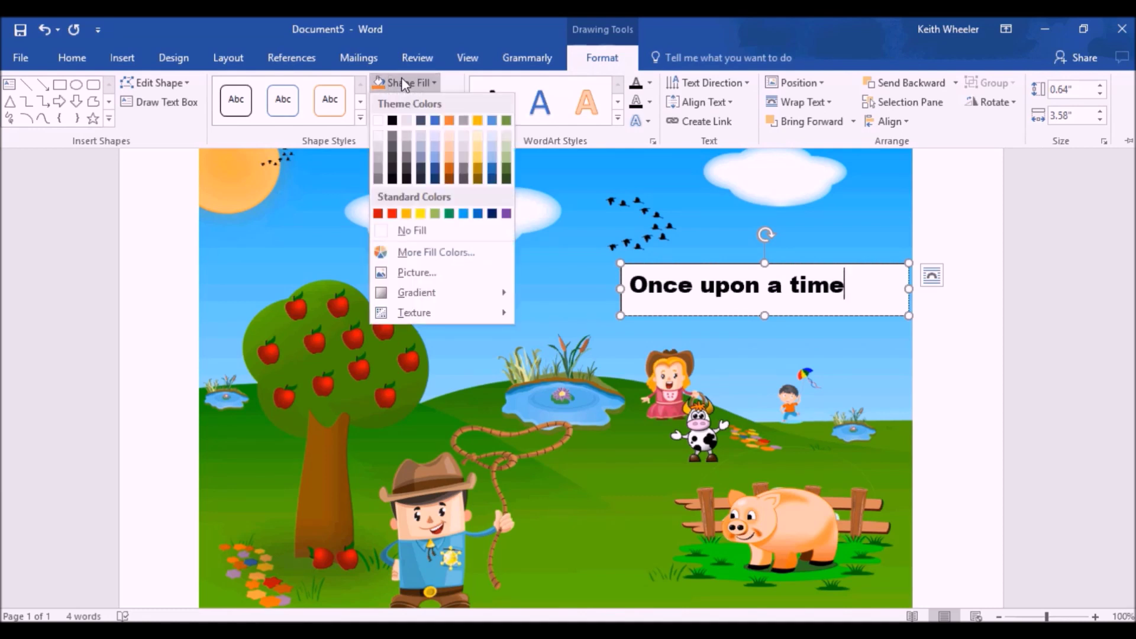
left_click(474, 238)
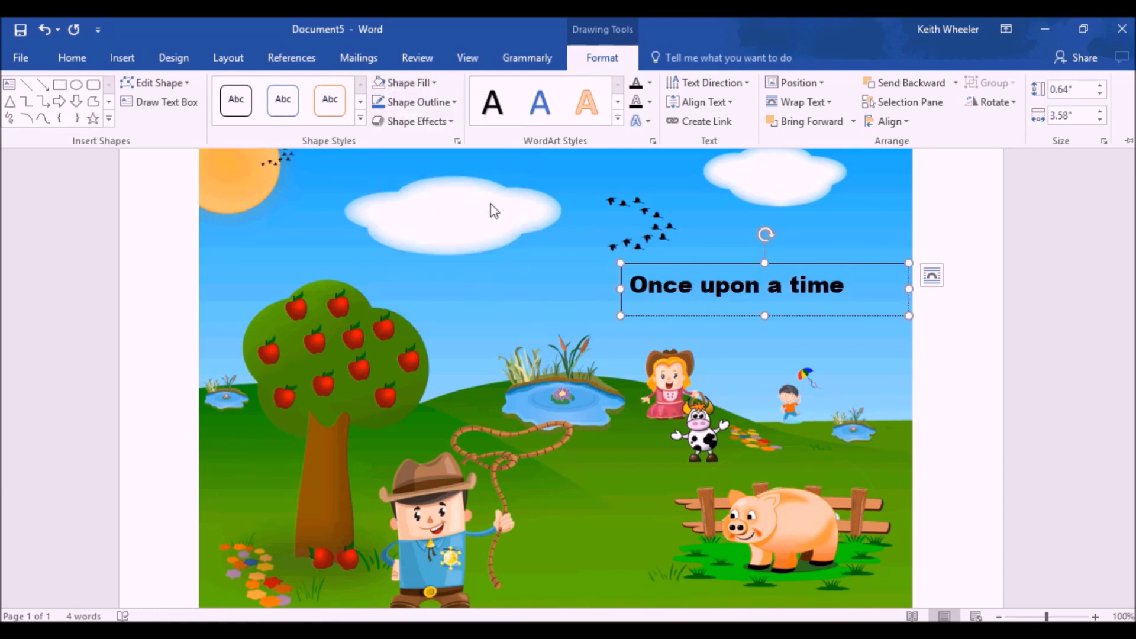
left_click(447, 106)
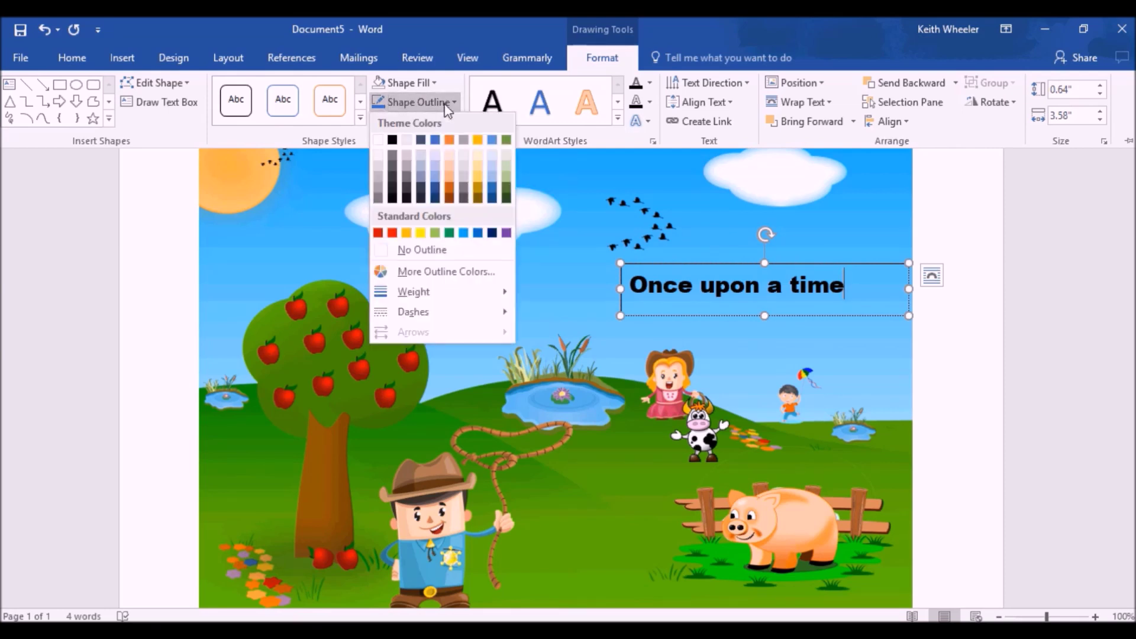
left_click(463, 253)
Step: Shift the "Once upon a time" text box slightly to the right so it overlaps the background's edge, and deselect it
left_click(777, 284)
left_click_drag(746, 263, 791, 270)
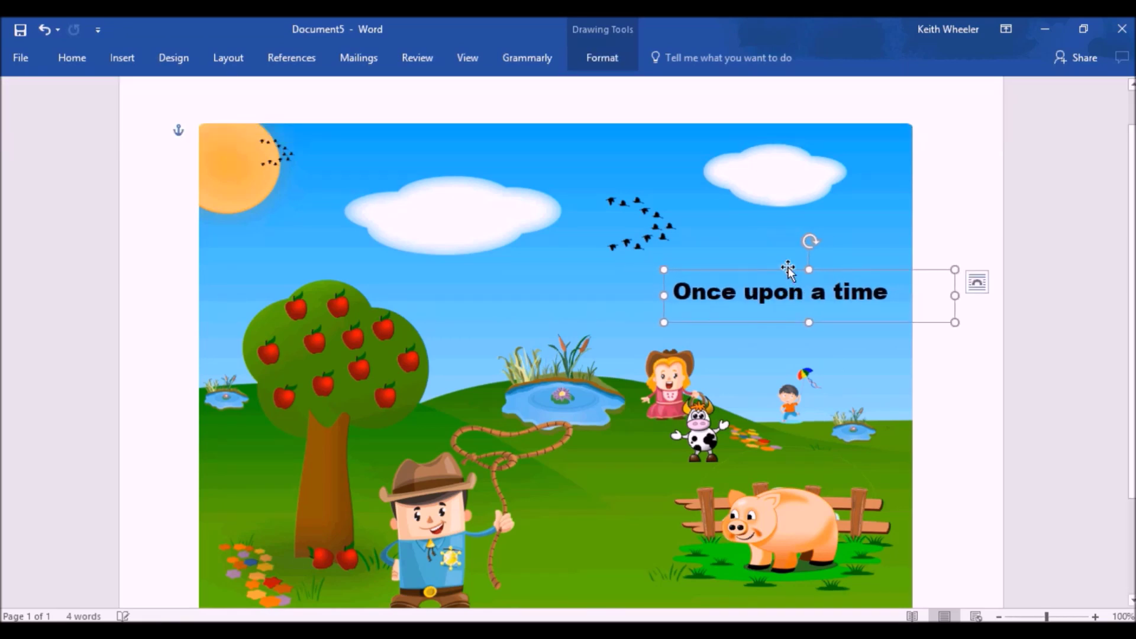
key("Escape")
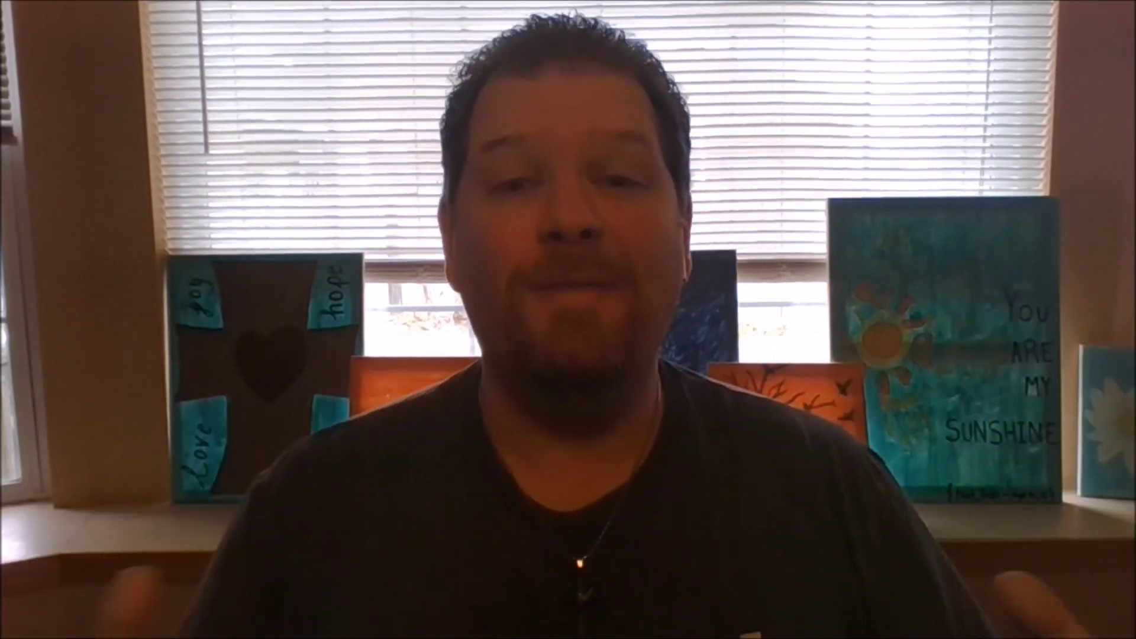